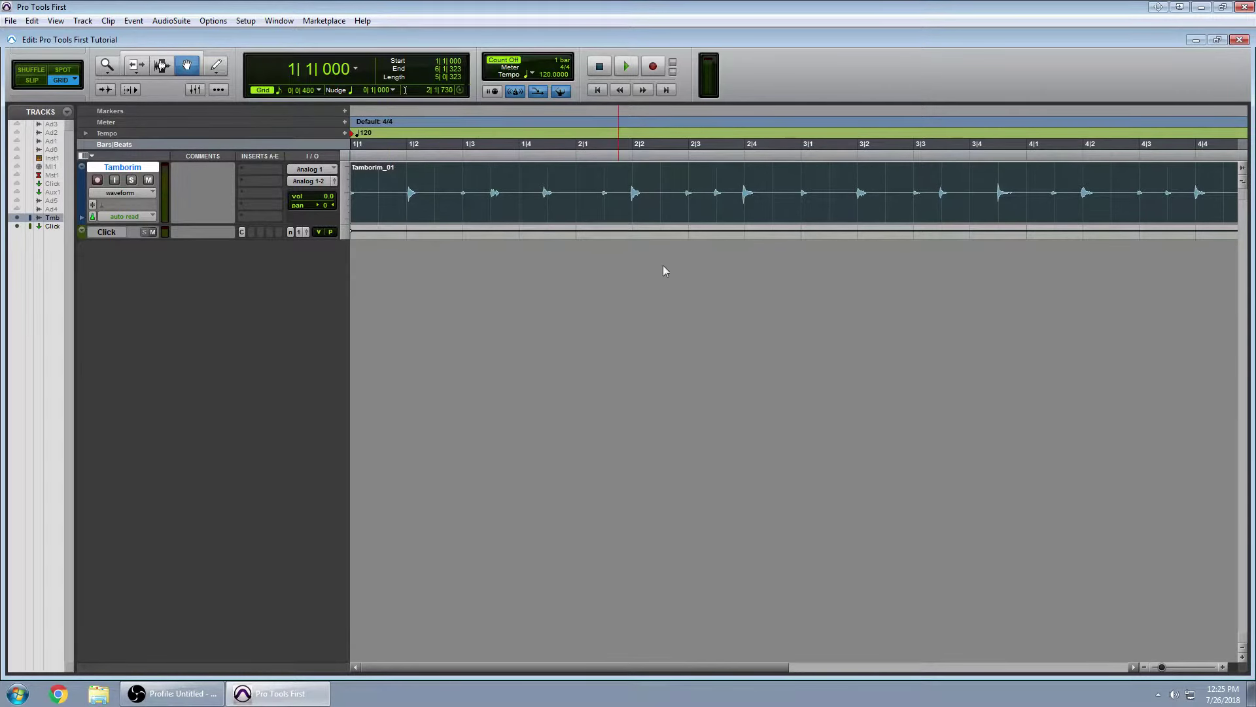
Set the Tamborim track's height to large
mouse_move(562, 666)
mouse_down()
mouse_move(746, 665)
mouse_move(548, 661)
mouse_up()
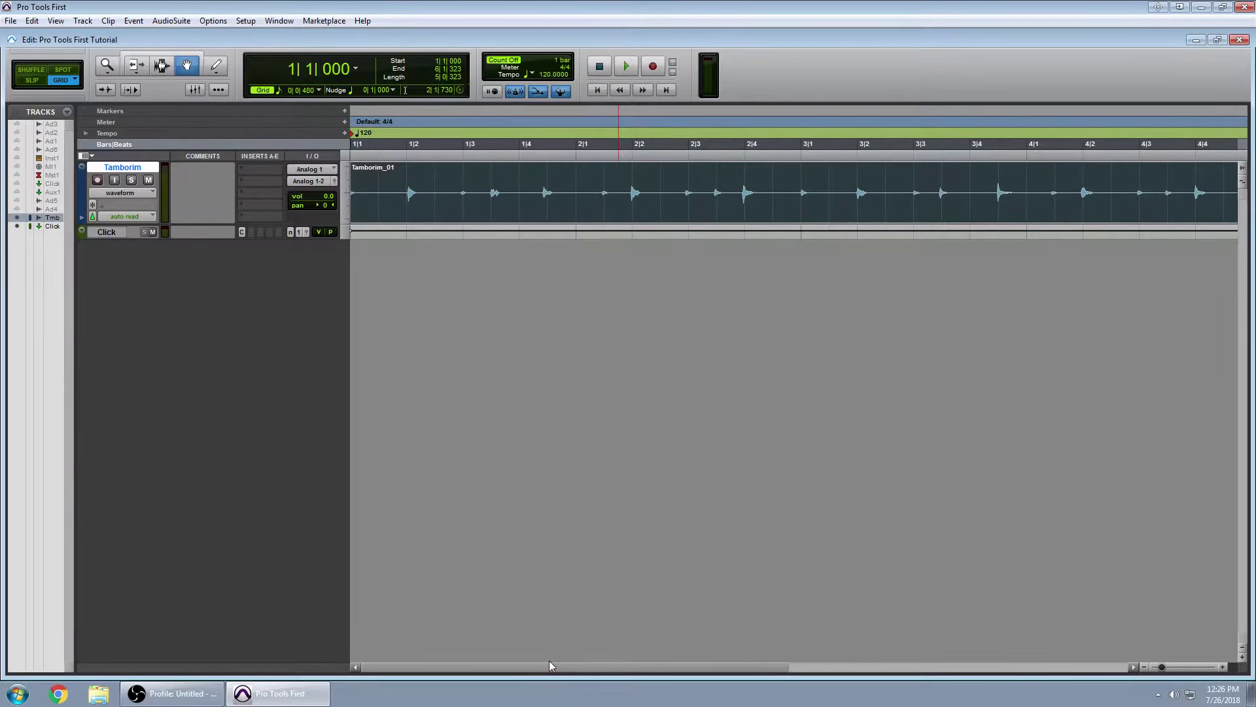
click(82, 170)
mouse_move(112, 176)
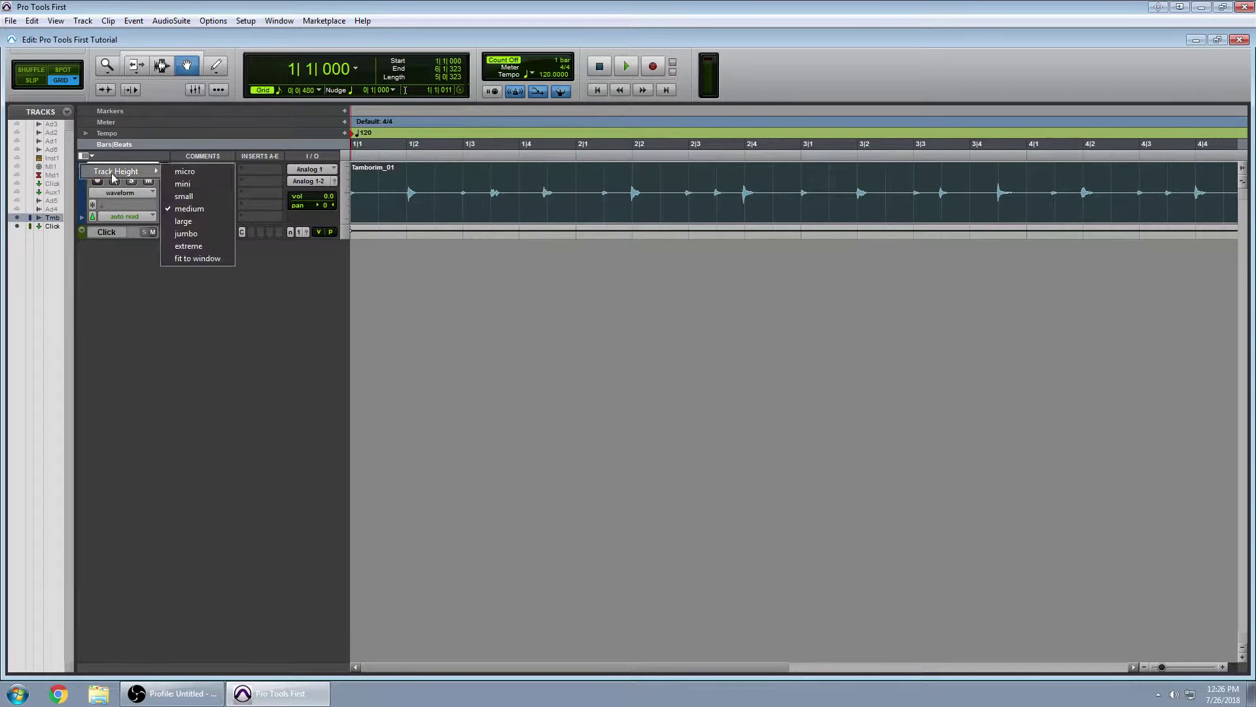
click(134, 294)
click(83, 170)
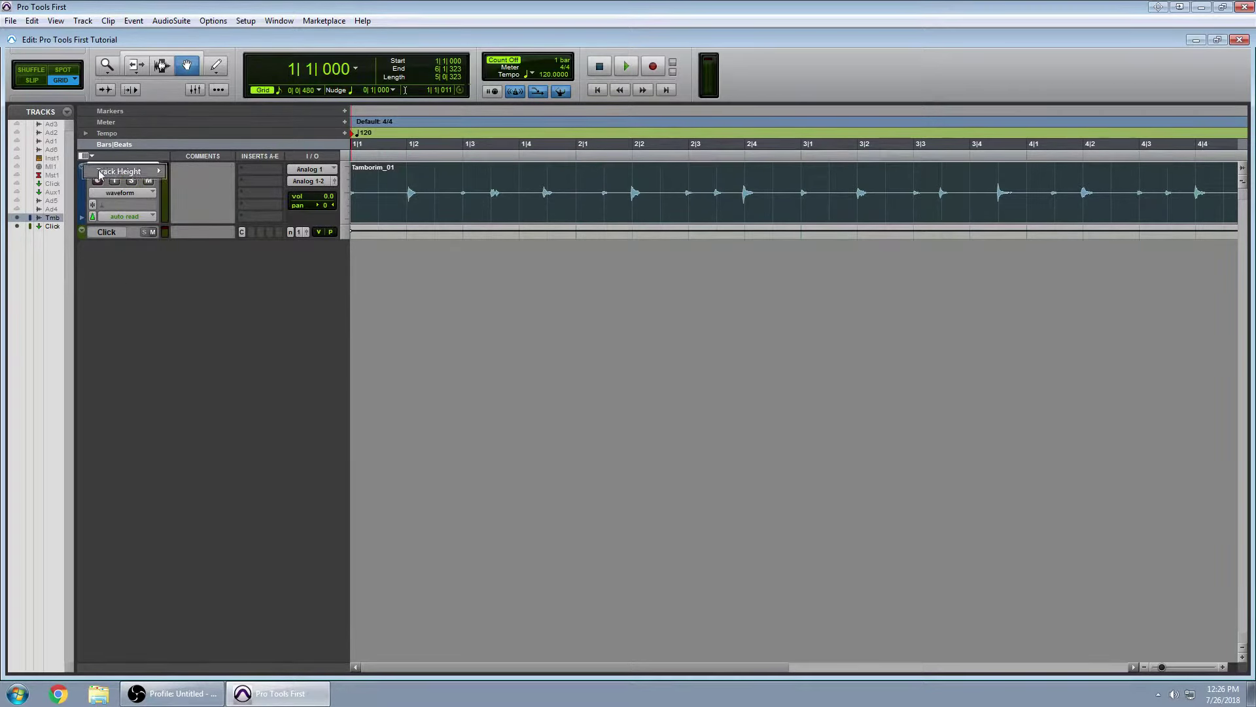
mouse_move(112, 175)
click(198, 225)
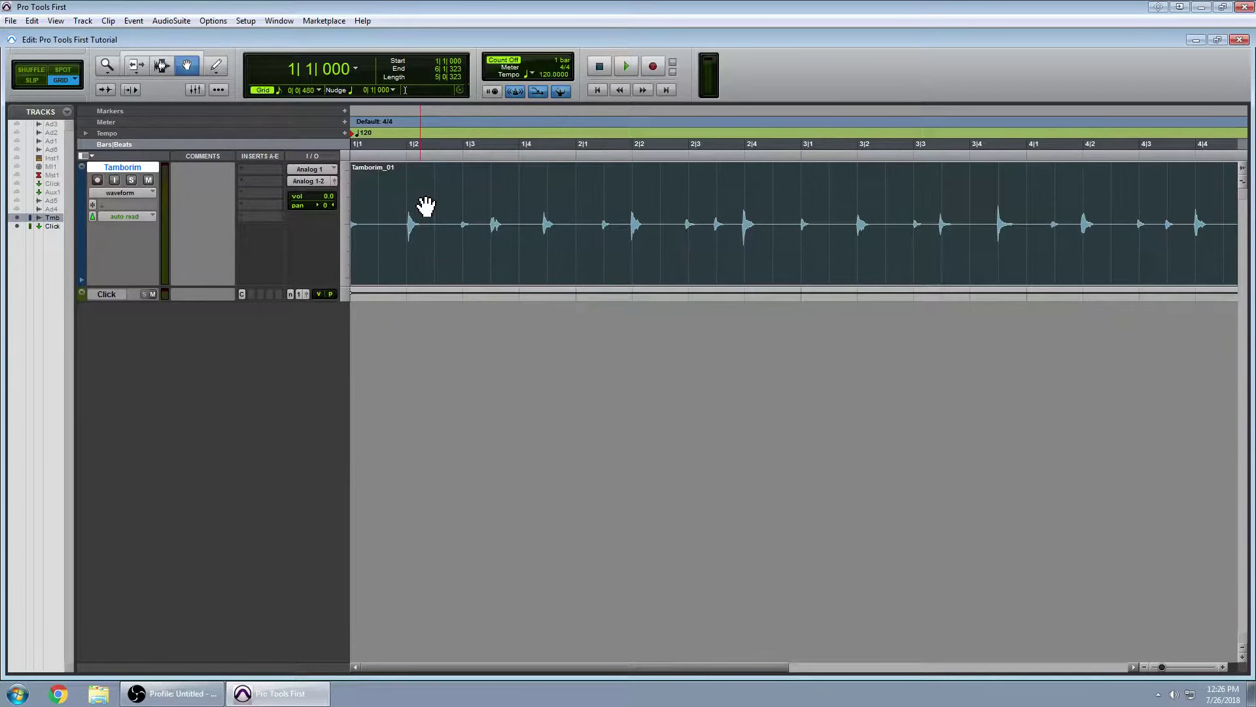
Play the opening of the Tamborim recording against the click to check its timing
key(ctrl+bracketright)
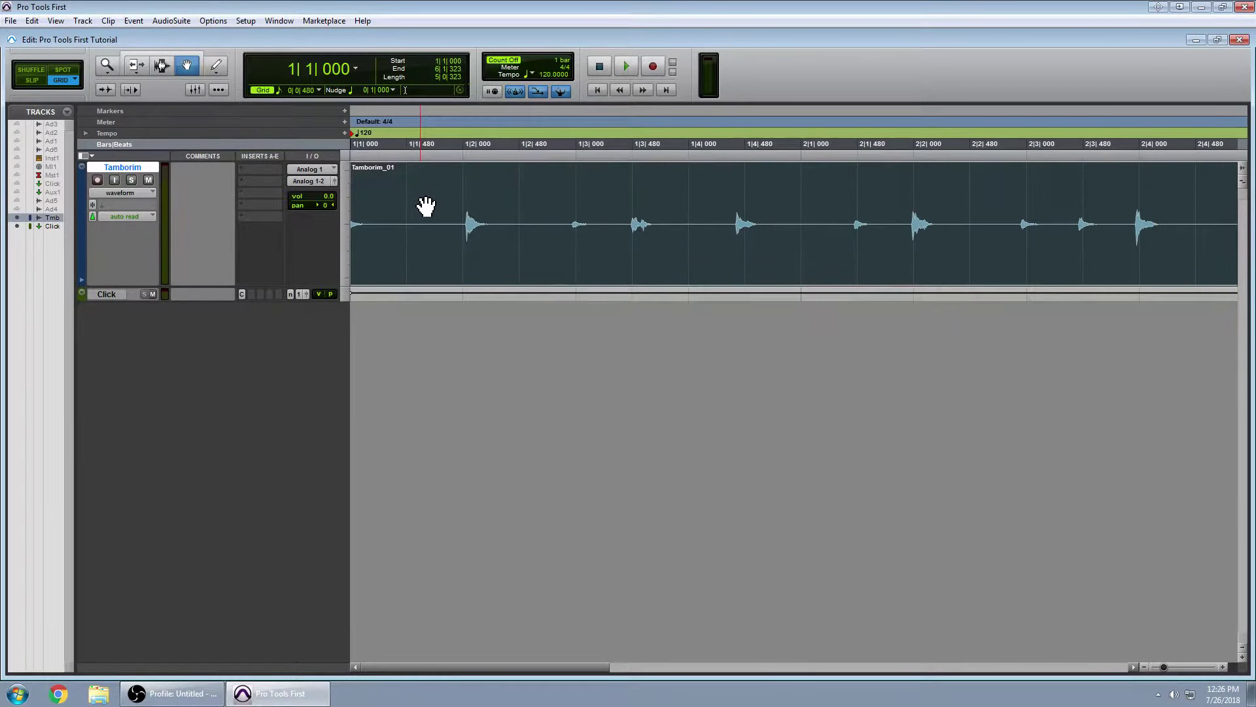
key(ctrl+bracketright)
click(426, 206)
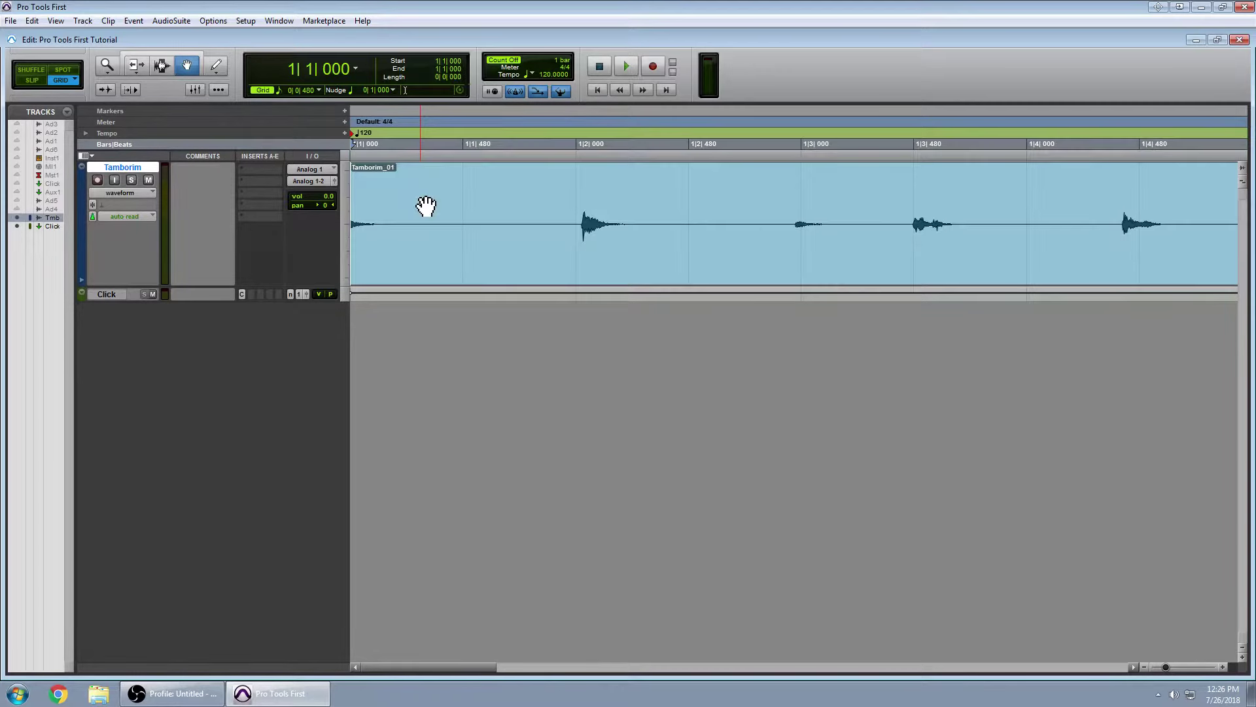
key(space)
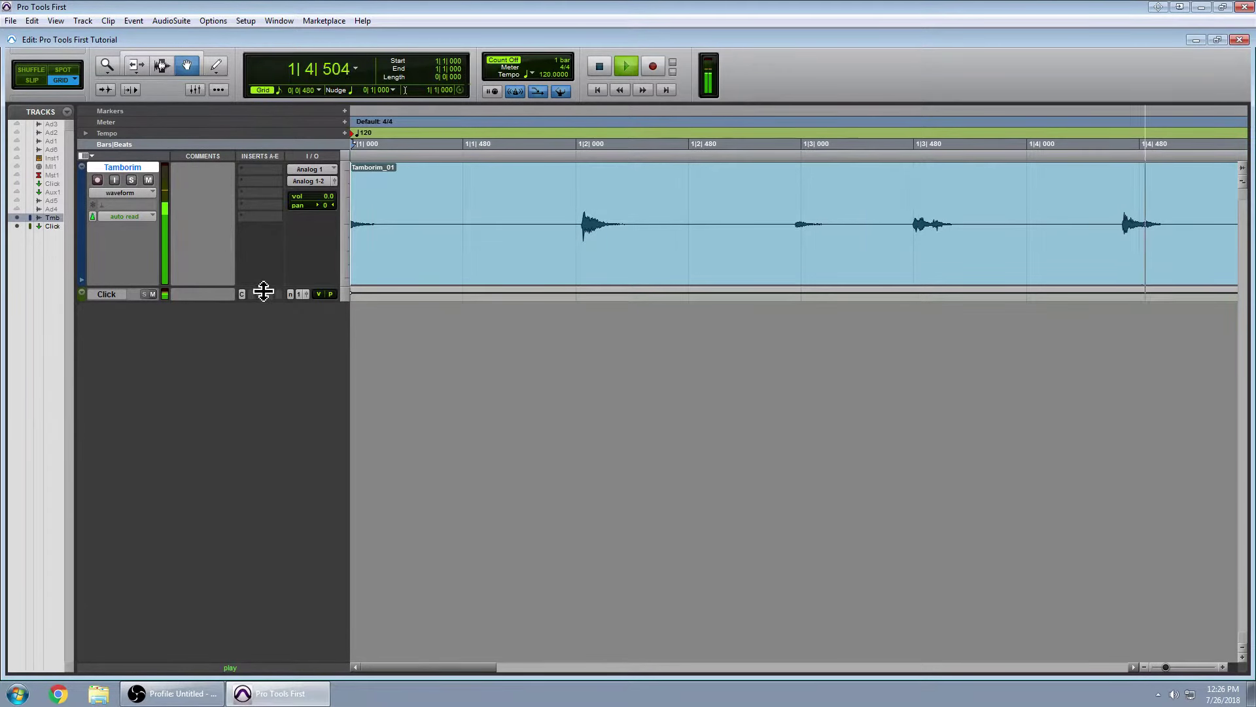
key(space)
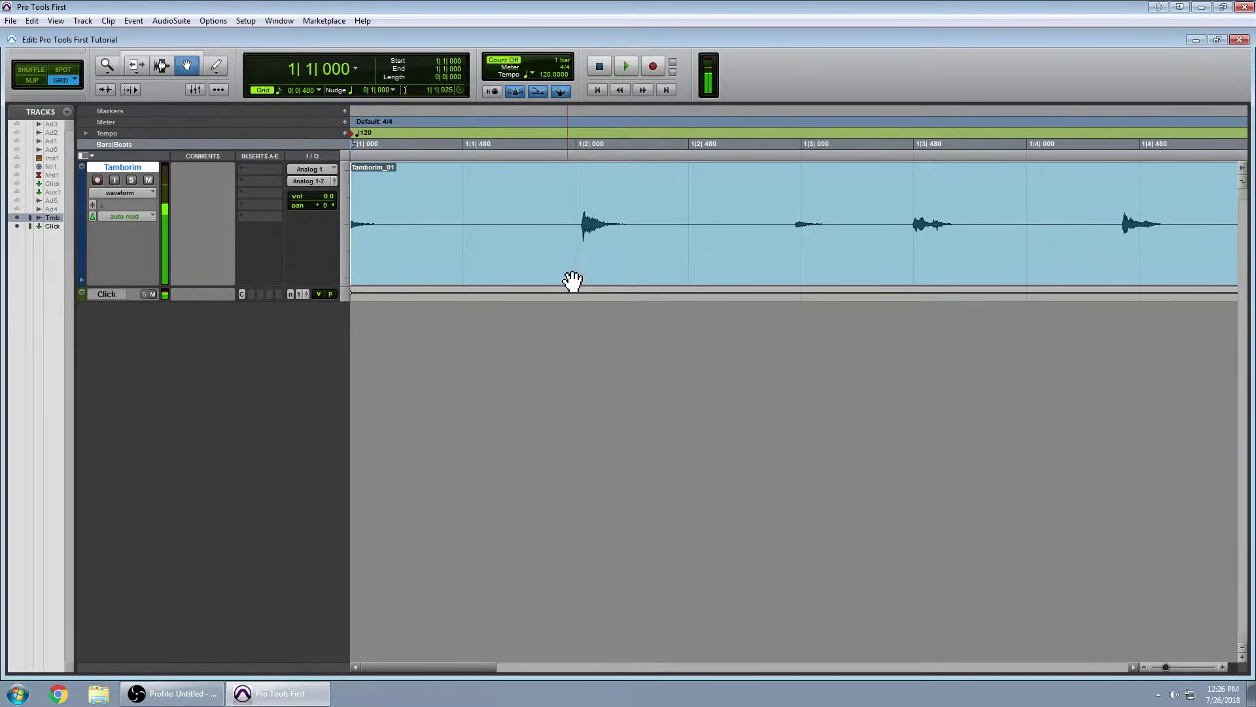
Place the edit cursor at 1|2|000 just before the second hit and separate the Tamborim clip at the selection
click(580, 189)
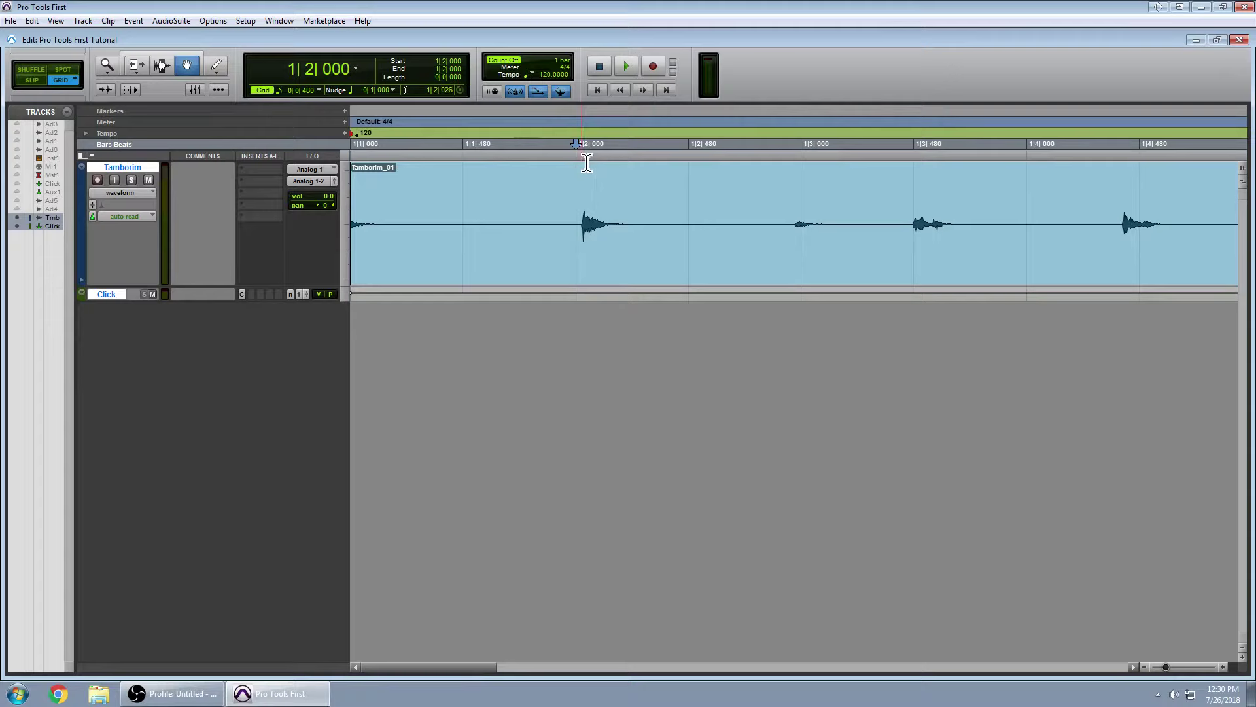
click(471, 190)
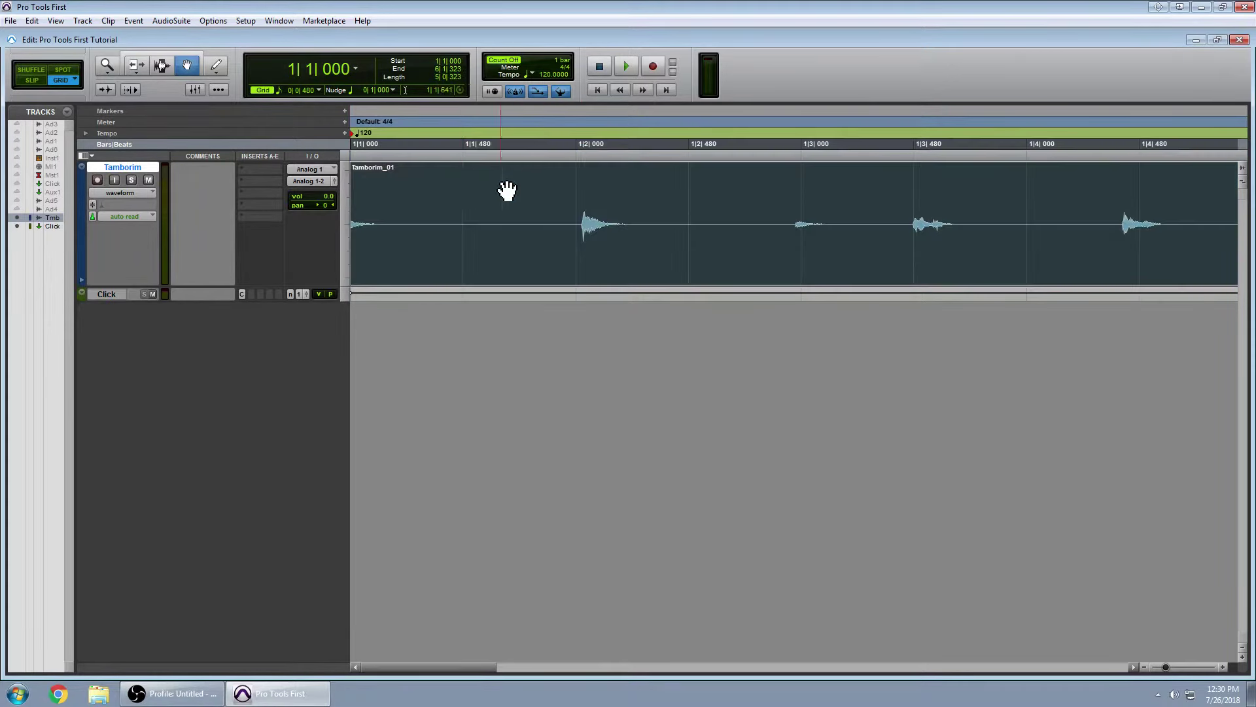
click(582, 167)
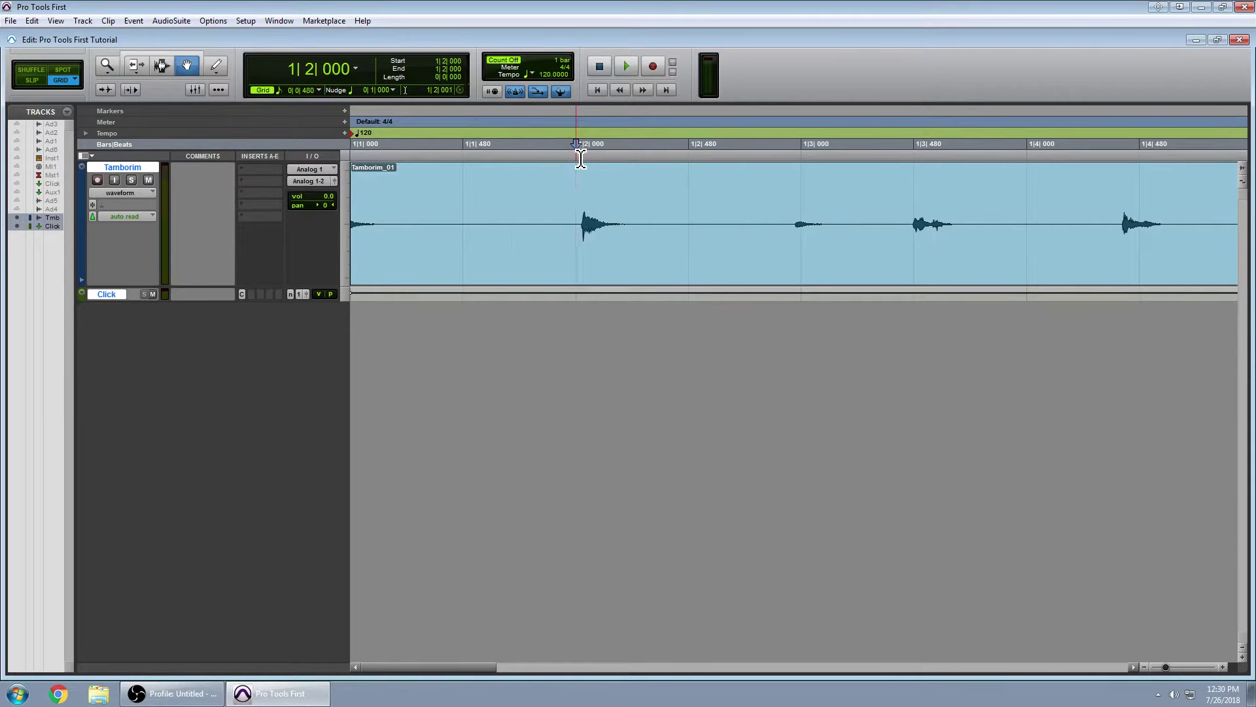
click(31, 20)
mouse_move(93, 218)
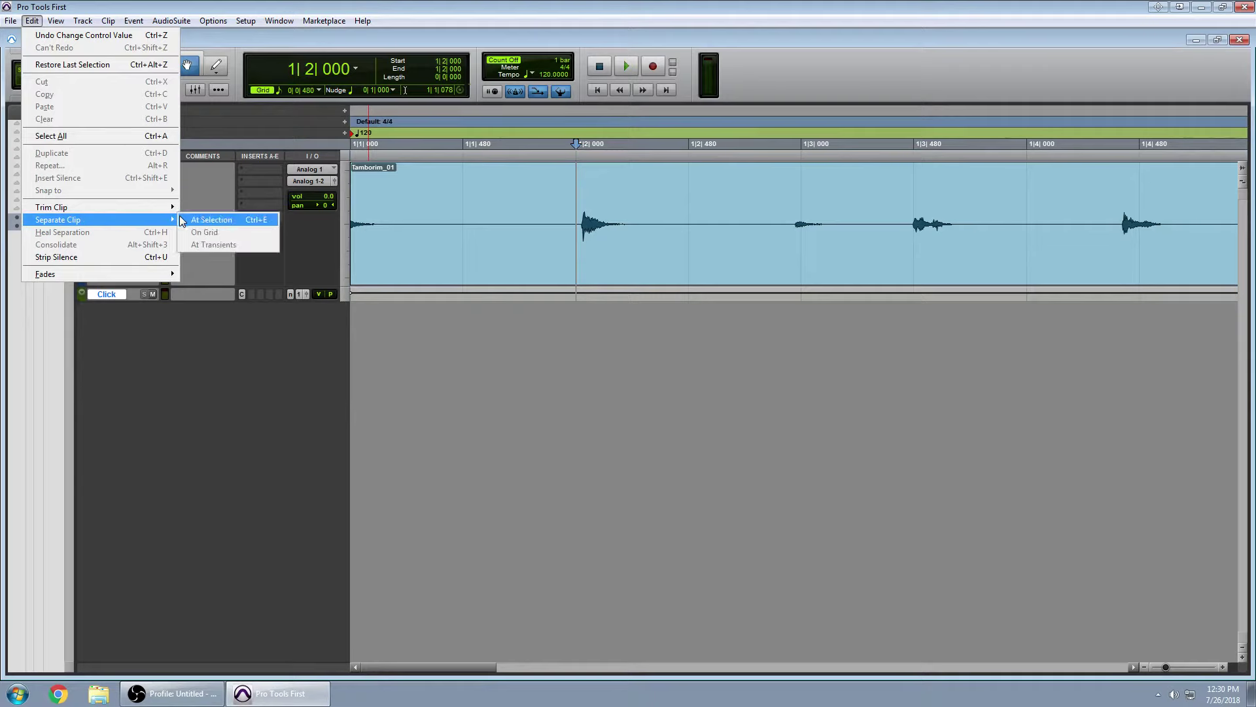
click(230, 219)
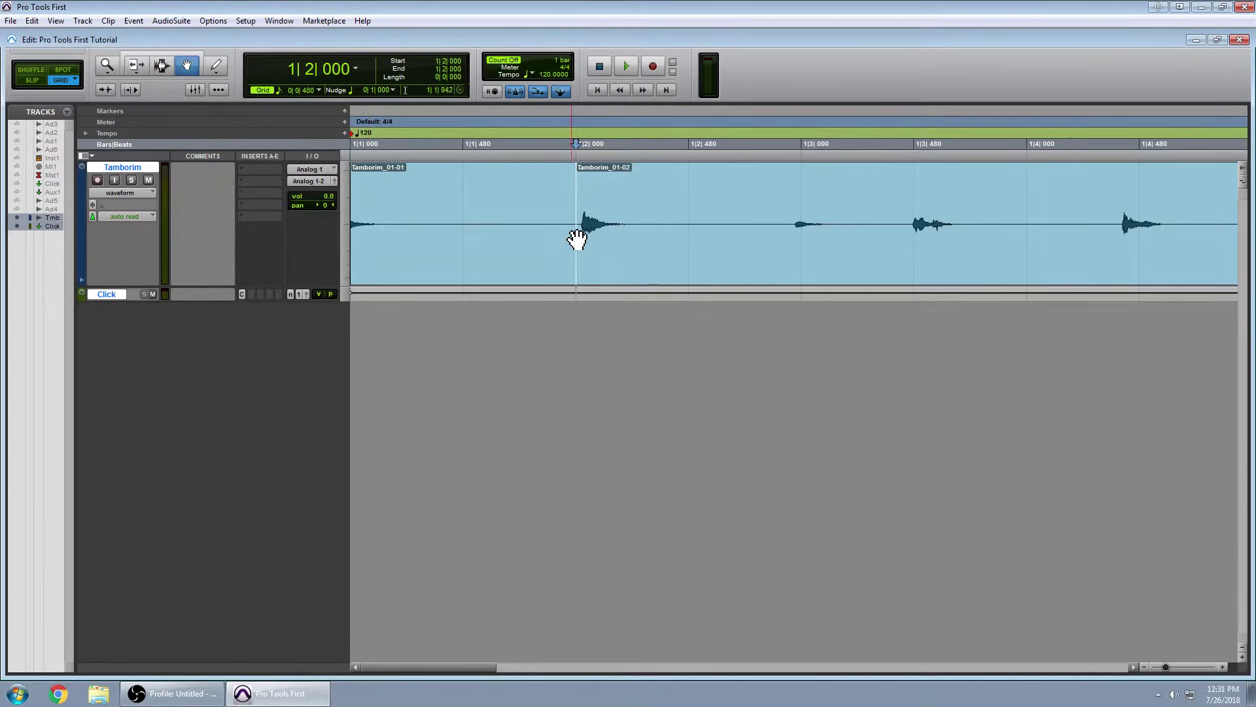
Try moving the clip after the split in Slip mode and again in Grid mode, undoing each move
click(631, 241)
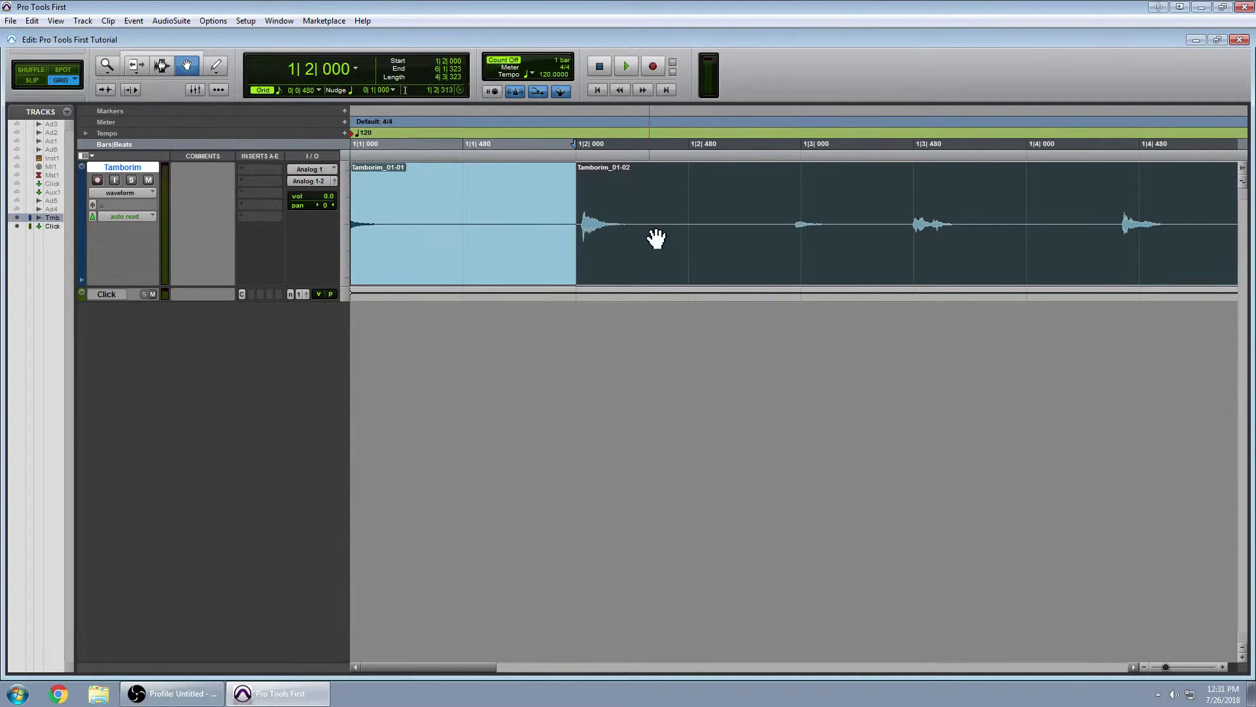
click(31, 80)
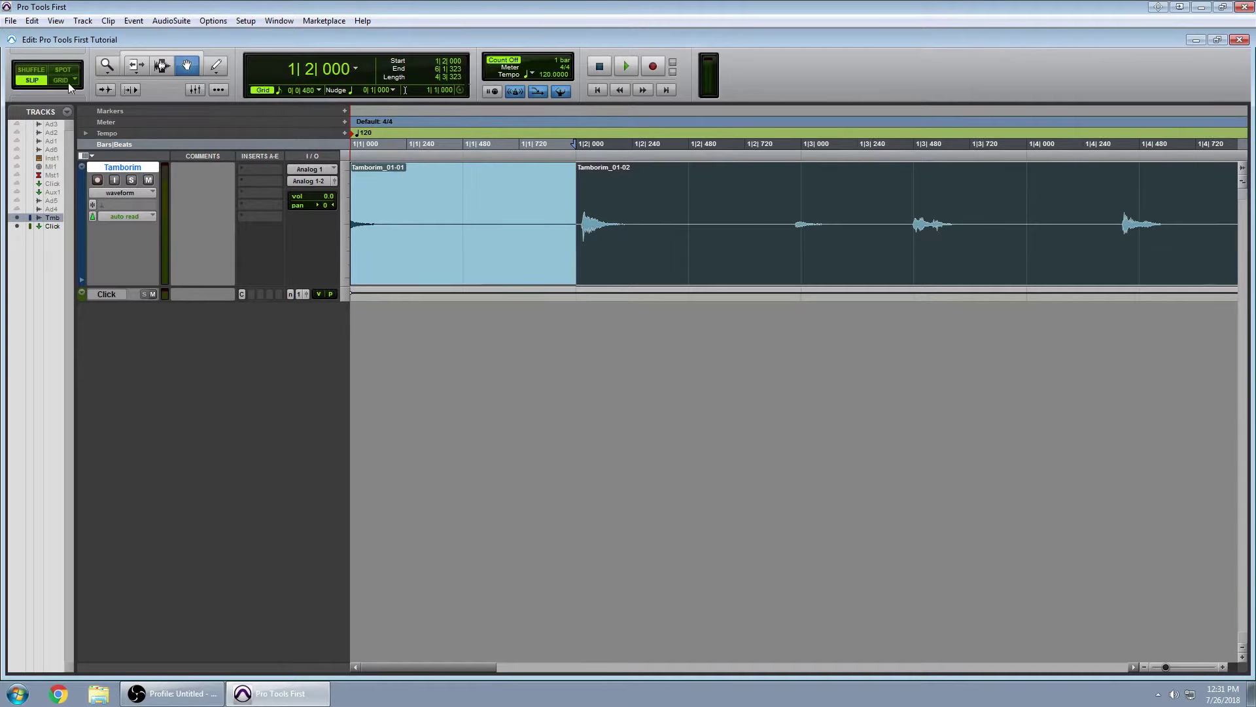
mouse_move(620, 255)
mouse_down()
mouse_move(566, 252)
mouse_move(639, 252)
mouse_move(650, 244)
mouse_move(620, 238)
mouse_move(664, 235)
mouse_move(614, 231)
mouse_up()
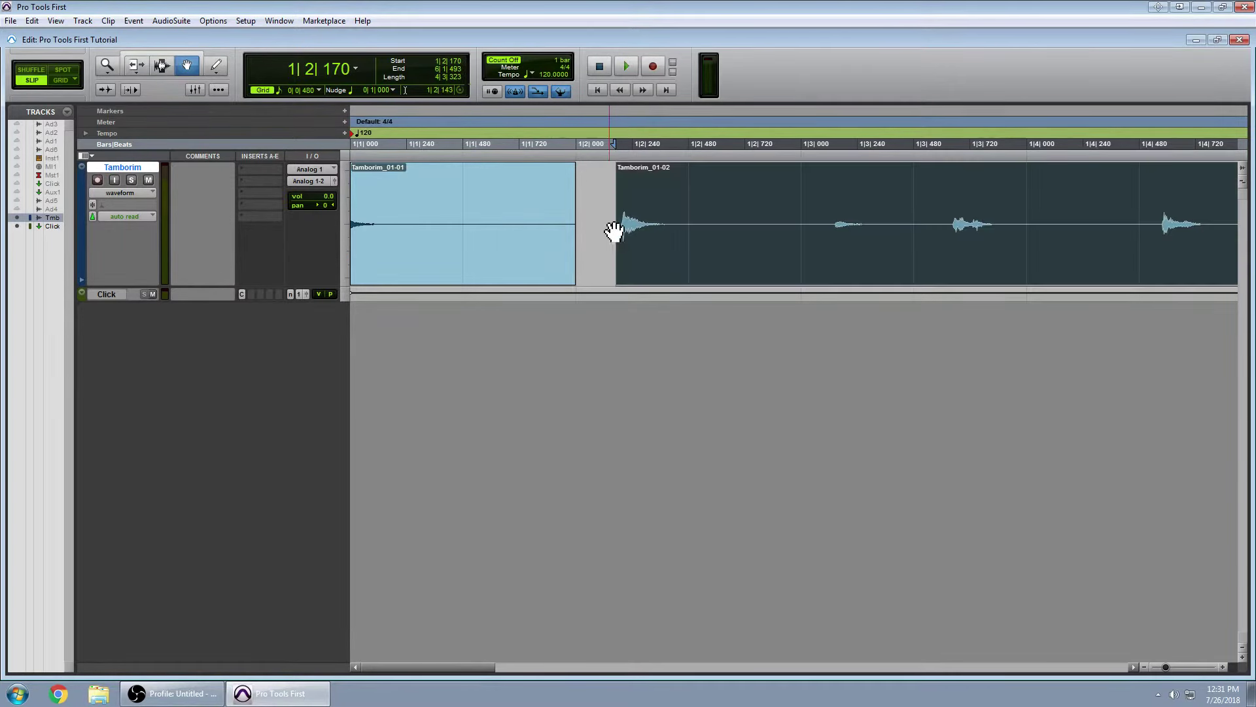
key(ctrl+z)
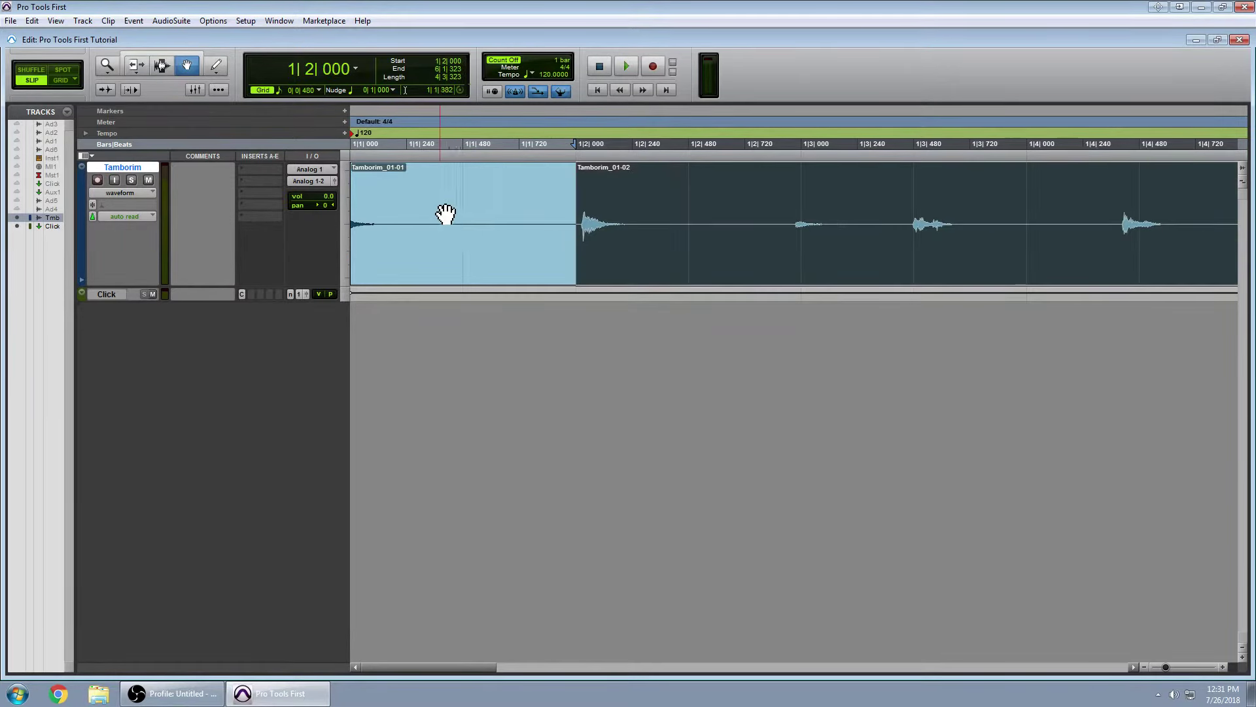
click(64, 80)
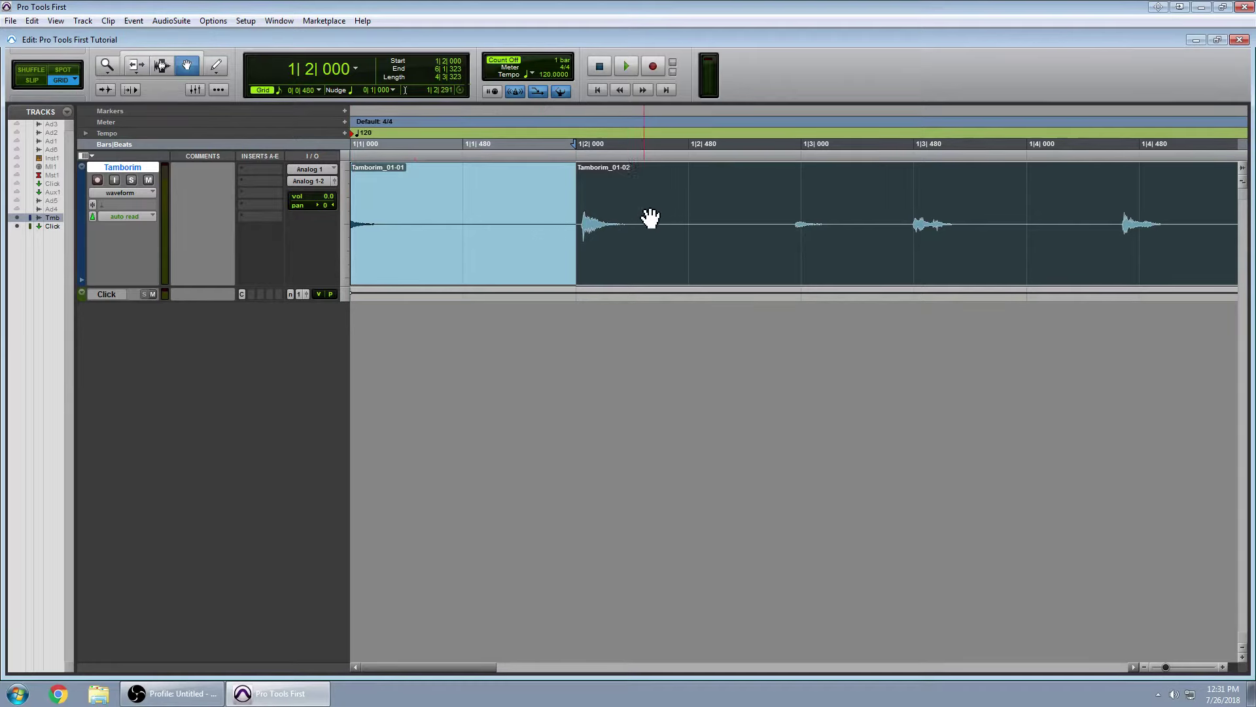
drag(659, 253, 663, 227)
key(ctrl+z)
Separate the clip at 1|2|848 and move the piece holding the second hit earlier, to start at 1|1|938
click(777, 157)
click(776, 158)
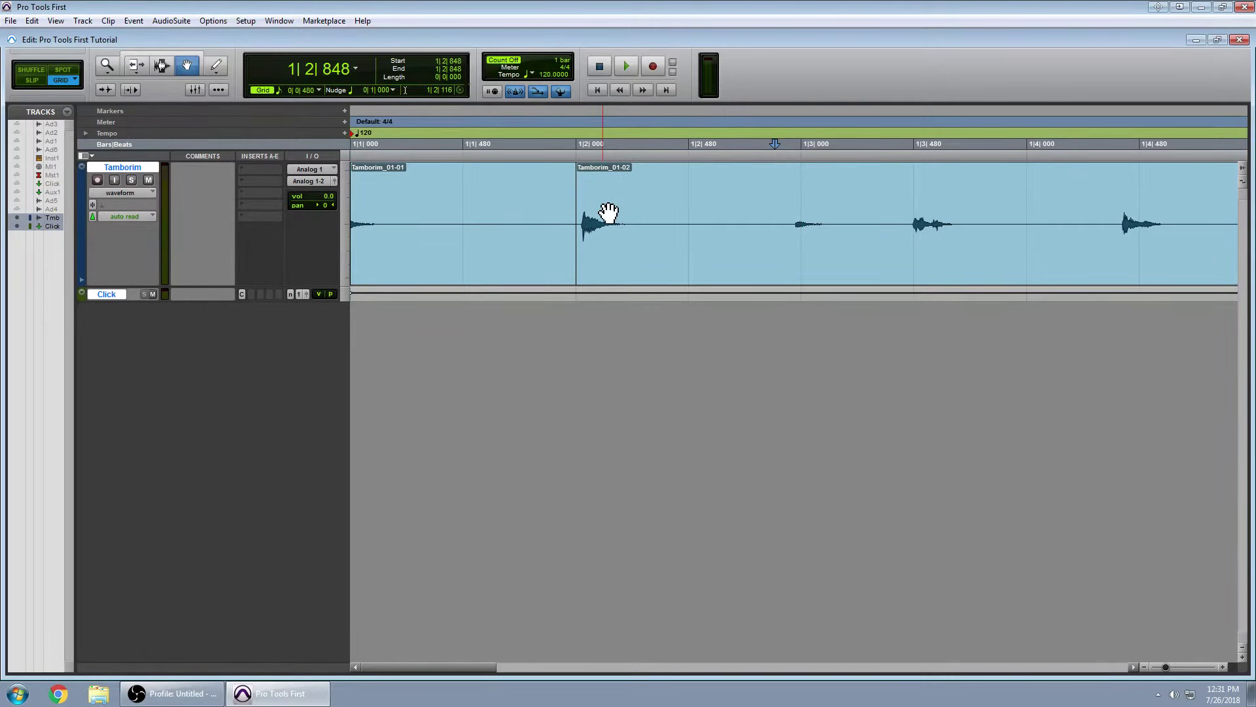
key(ctrl+e)
mouse_move(604, 262)
mouse_down()
mouse_move(580, 261)
mouse_move(605, 254)
mouse_up()
key(ctrl+z)
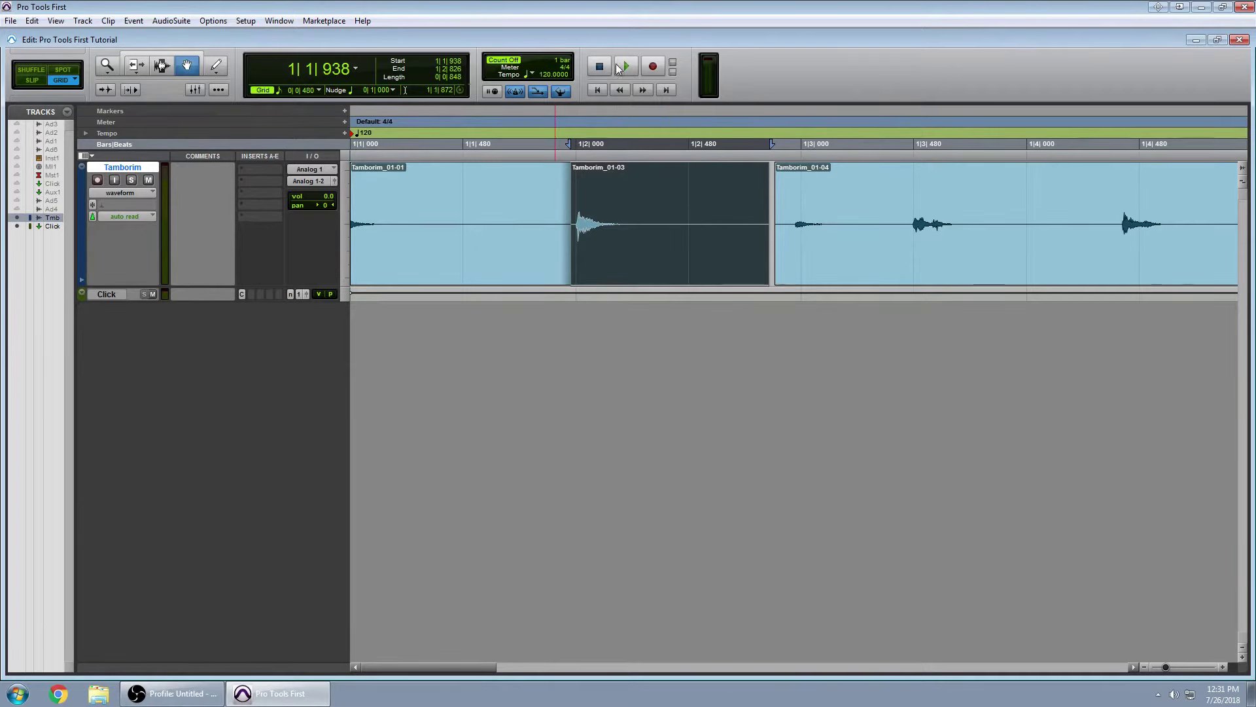
Return to the start and play back the track to check the moved hit's timing
click(598, 91)
click(626, 65)
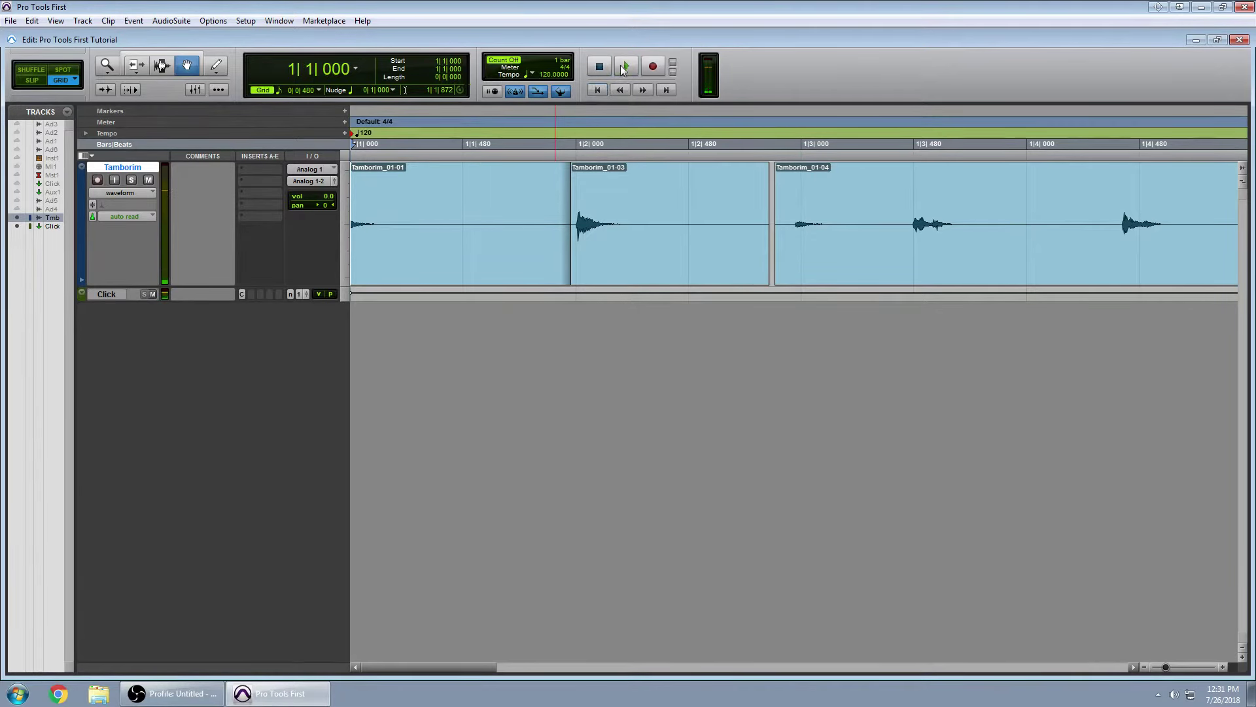
click(625, 65)
click(599, 67)
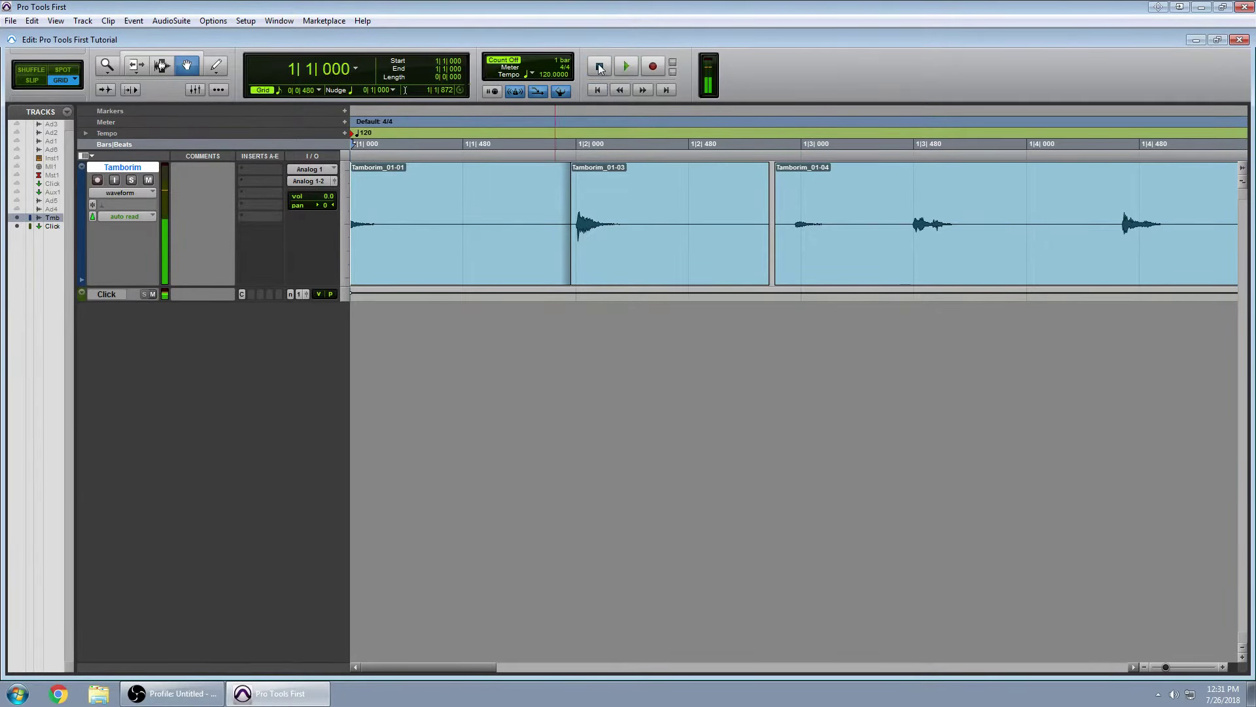
Move the second hit's clip to start at 1|1|929 and play back from the beginning to check it
click(586, 232)
key(Delete)
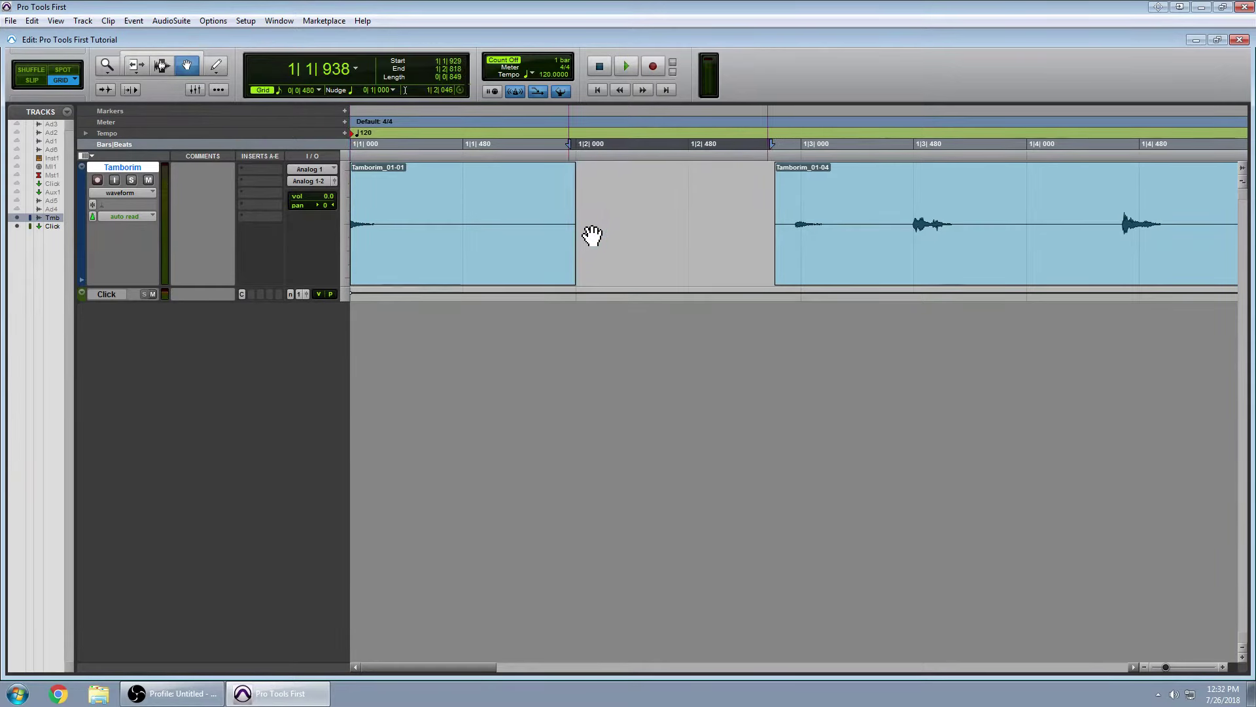
key(ctrl+z)
click(598, 87)
click(625, 67)
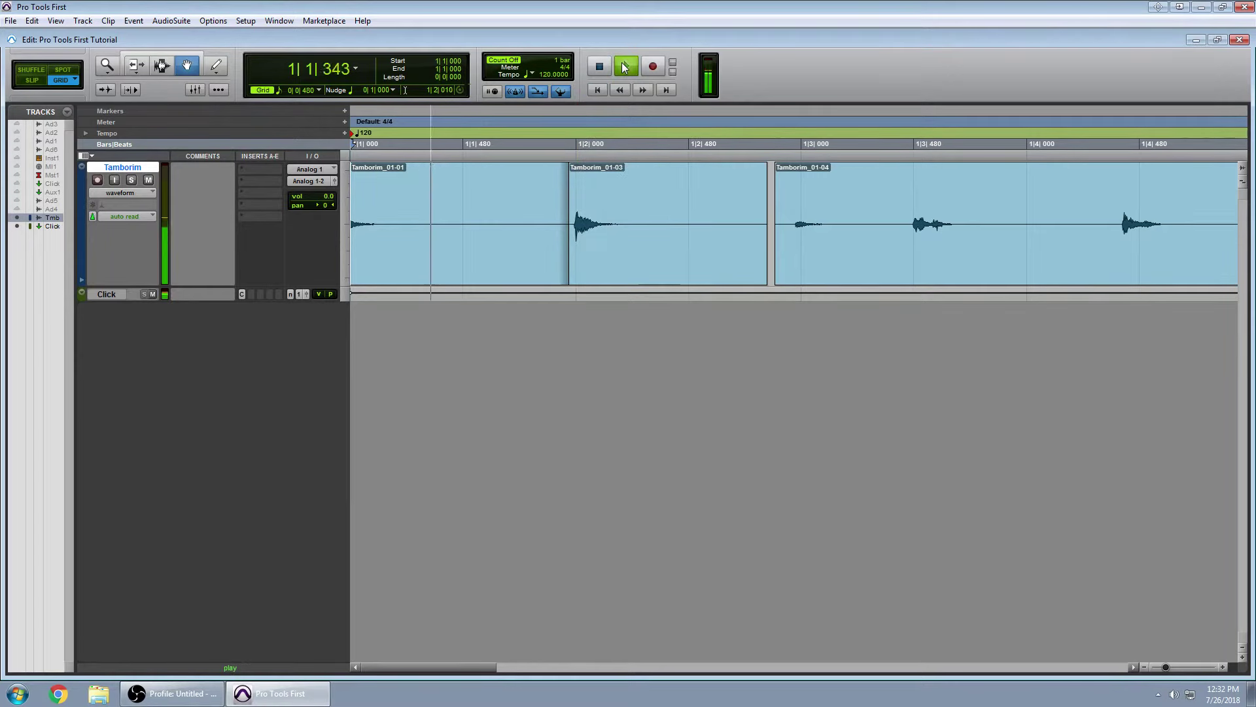
click(600, 68)
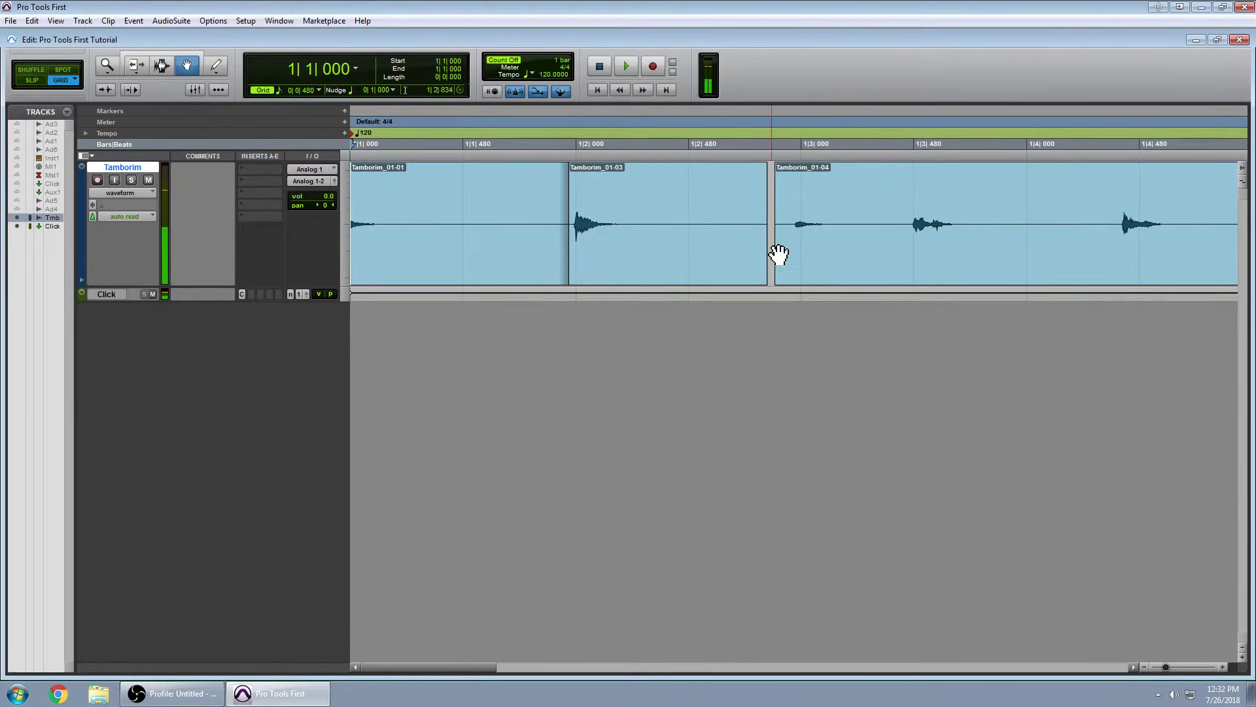
Readjust the second hit's clip so that it starts at 1|1|932
click(588, 231)
key(Delete)
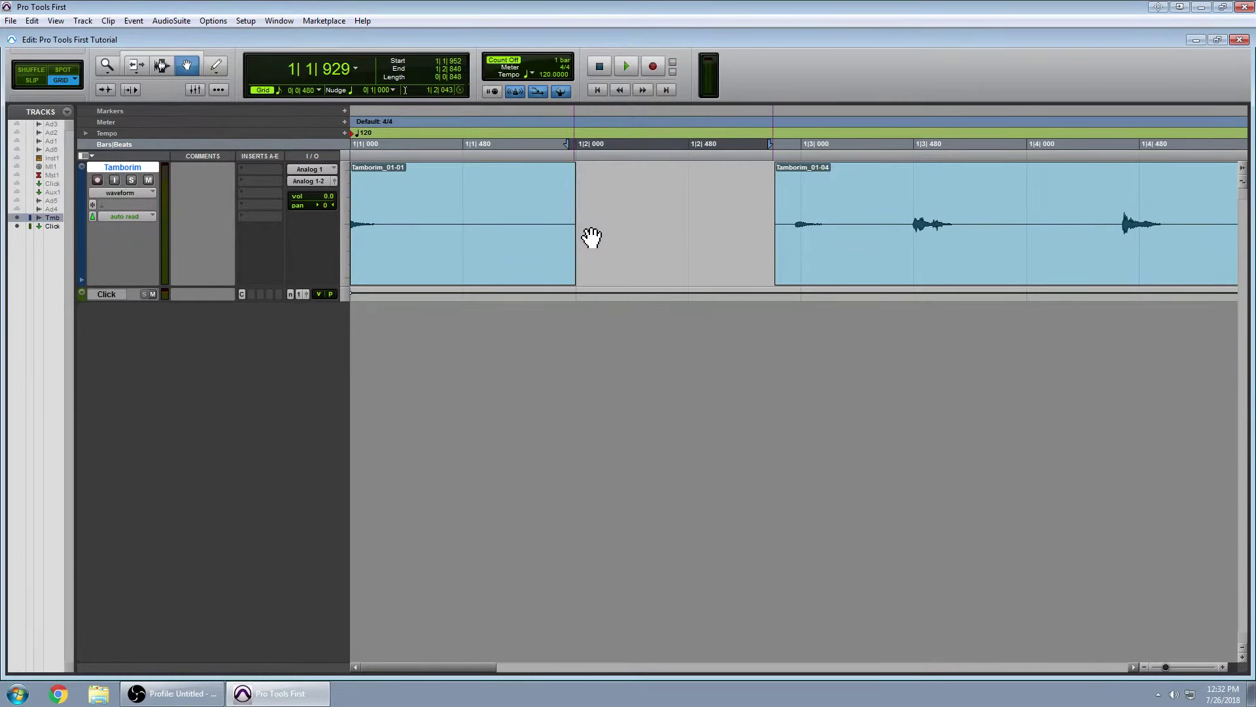
key(ctrl+z)
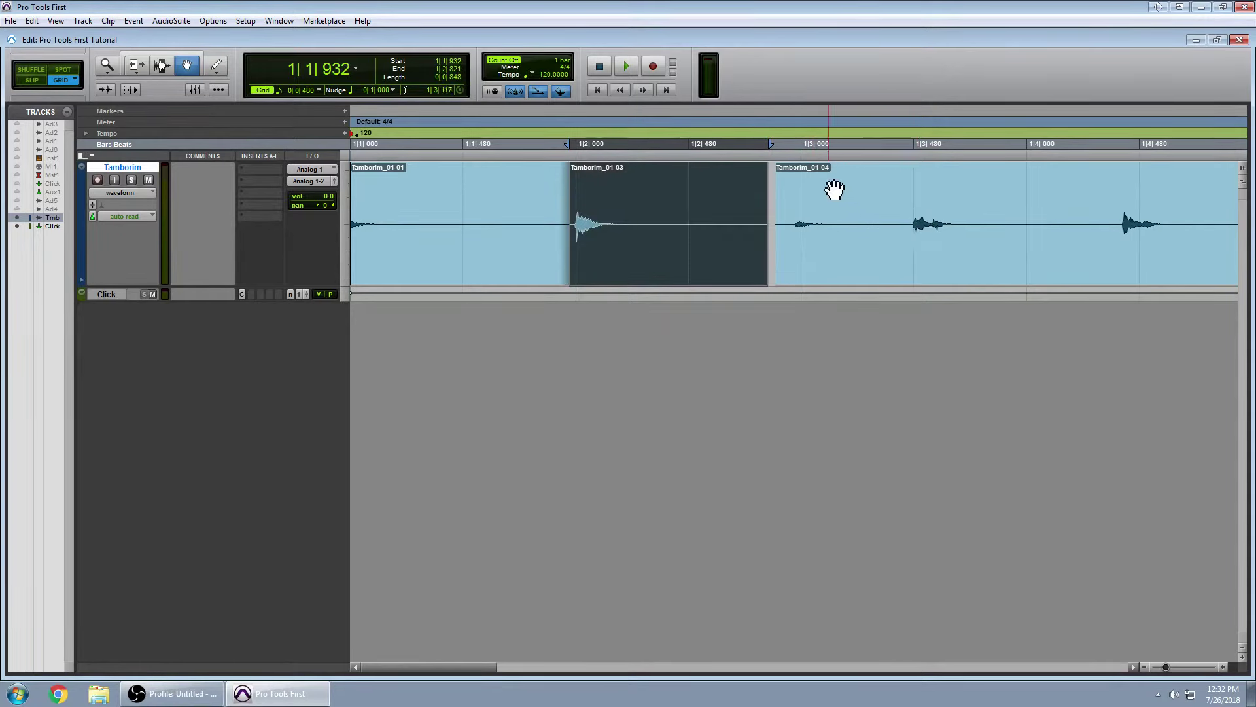
Separate the following clip at 1|3|387 and move the piece holding the quiet third hit to start at 1|2|874
click(893, 149)
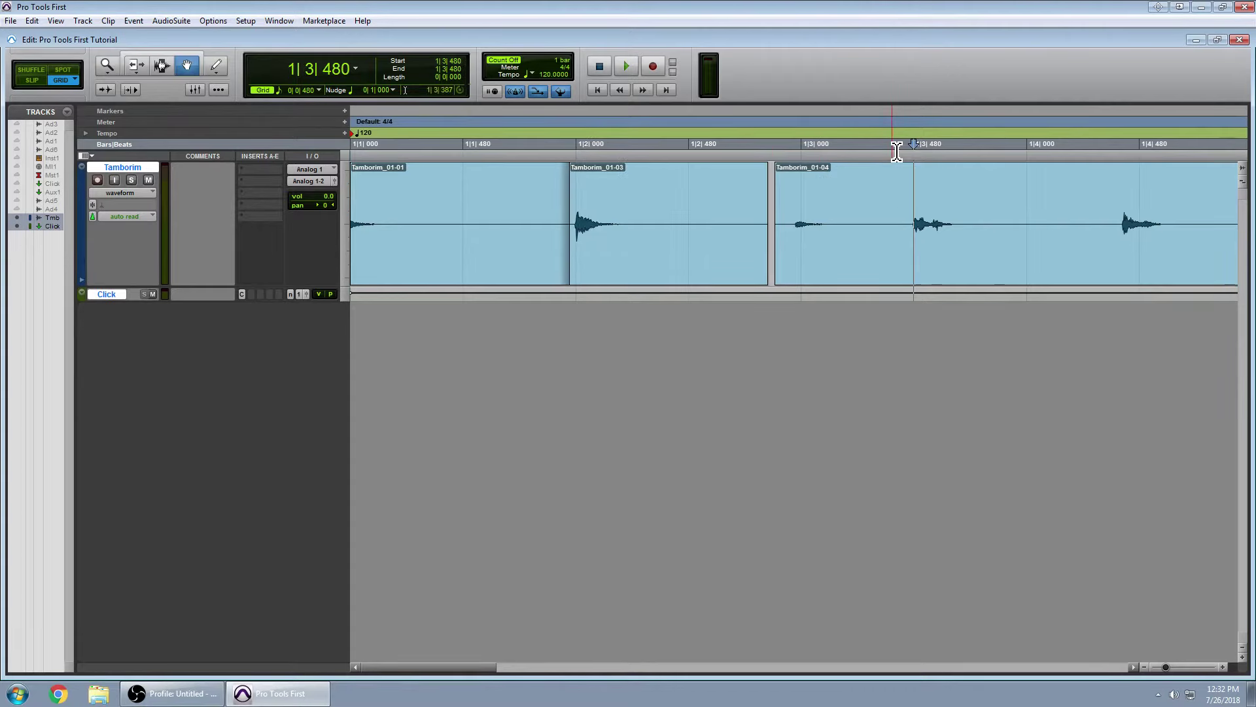
click(892, 152)
key(ctrl+e)
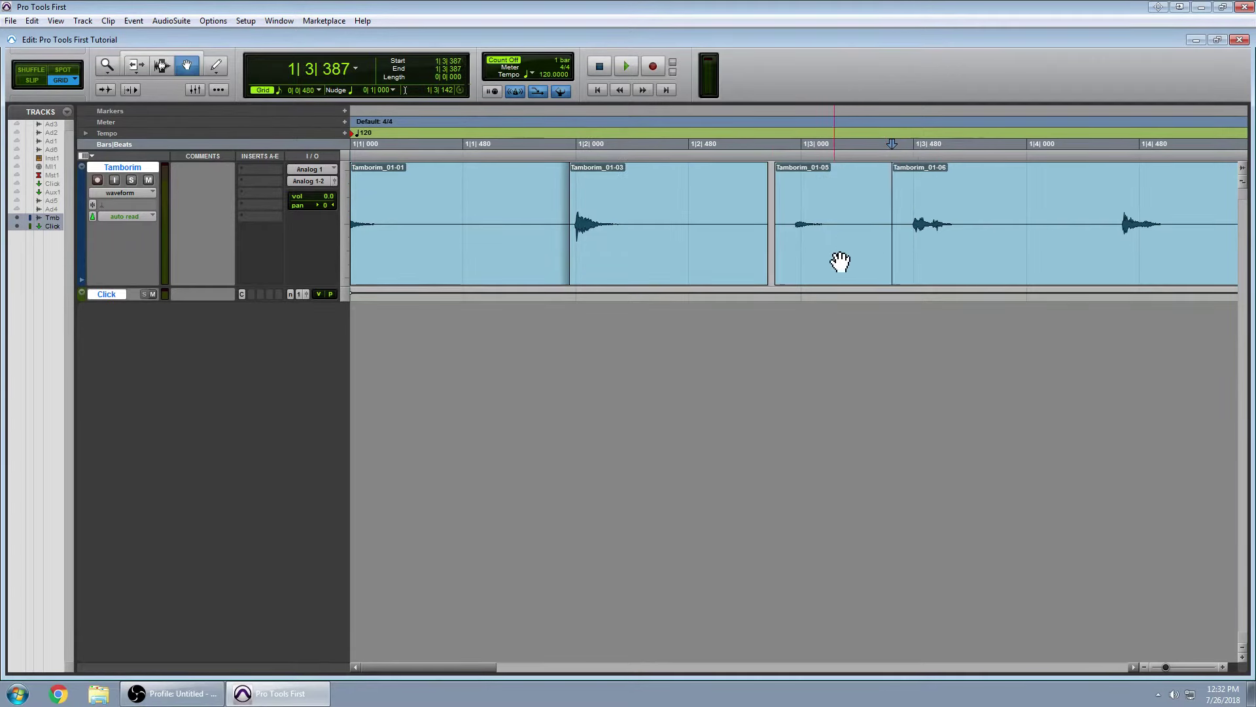
drag(836, 261, 836, 255)
key(Delete)
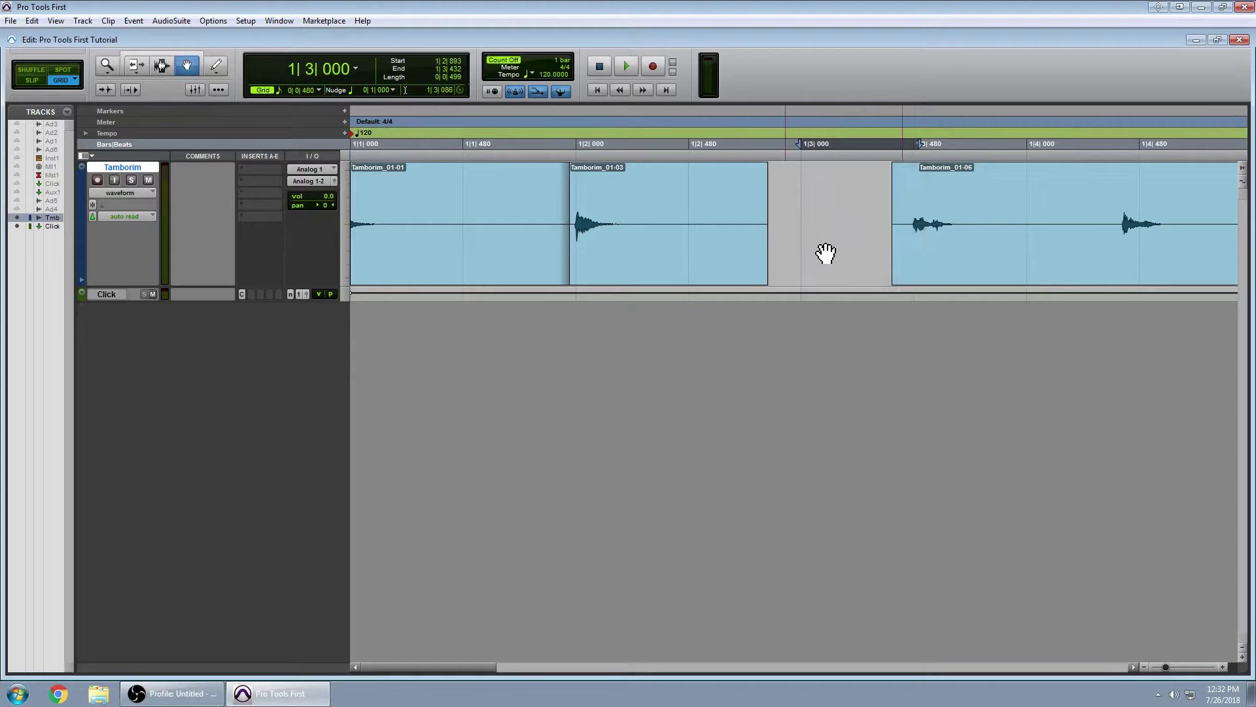
key(ctrl+z)
key(ctrl+z)
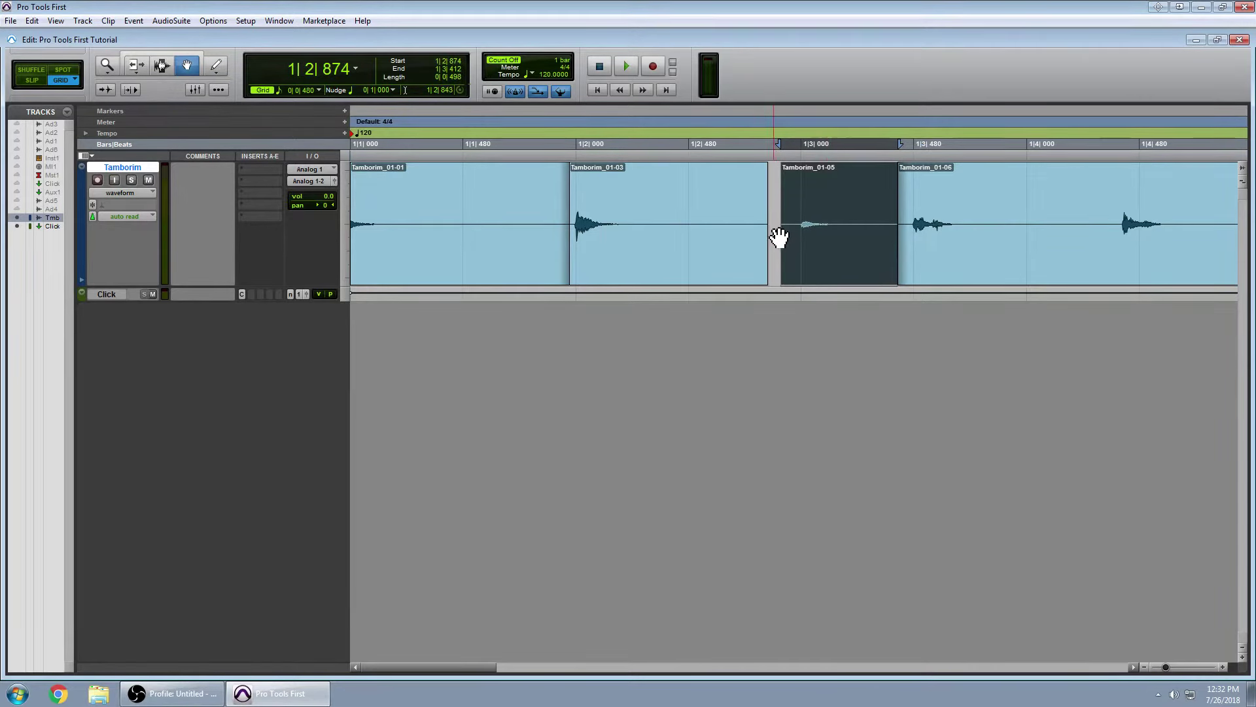
Try the individual edit tools and activate the Smart Tool, combining the Trim, Selector and Grabber tools
click(776, 239)
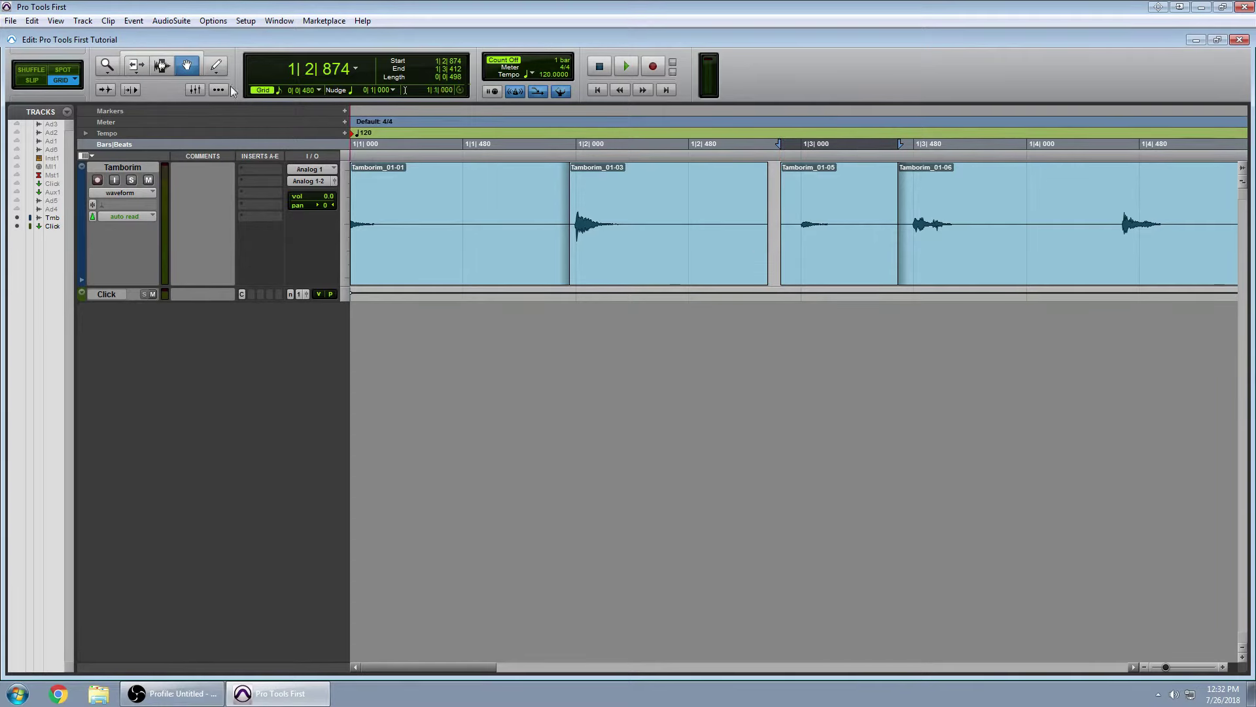
click(156, 59)
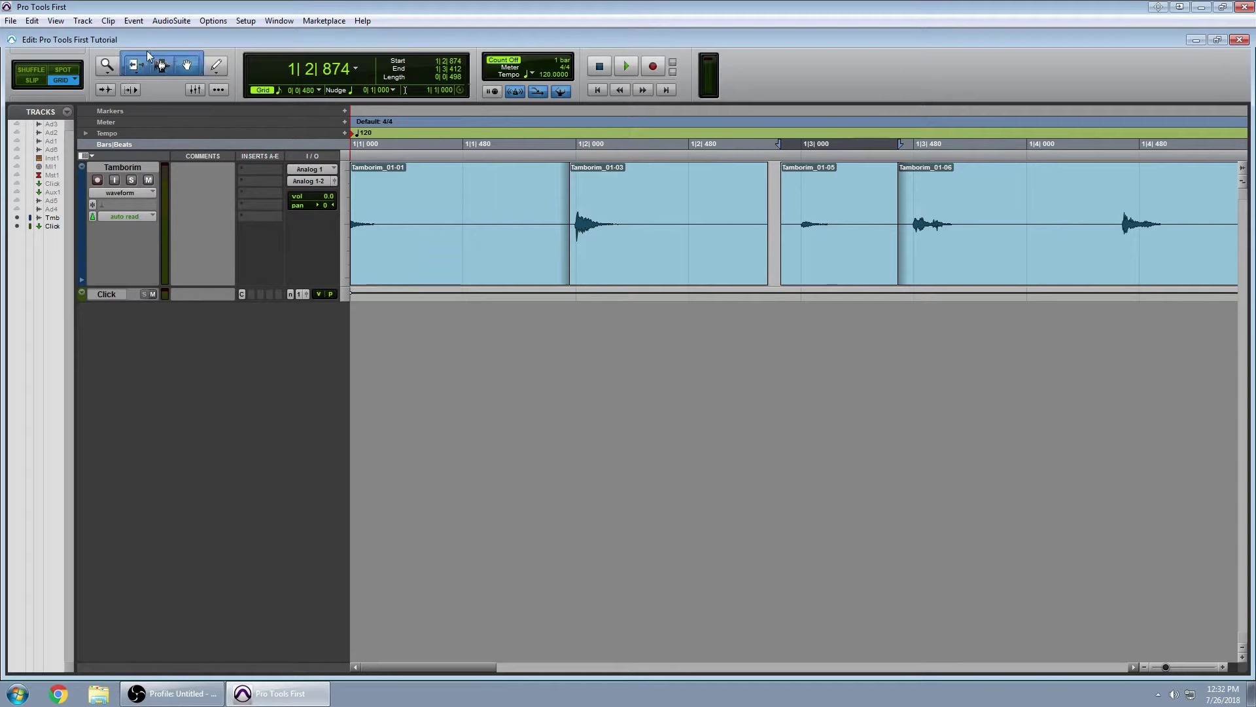
click(186, 67)
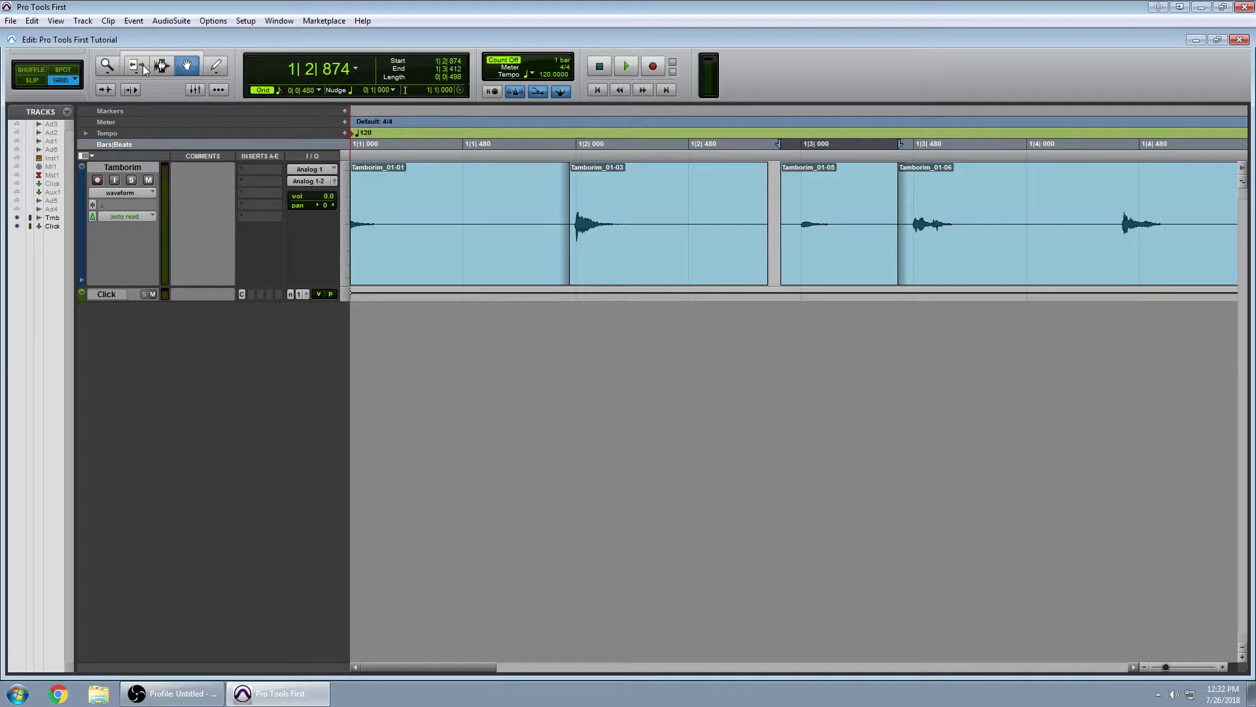
click(144, 68)
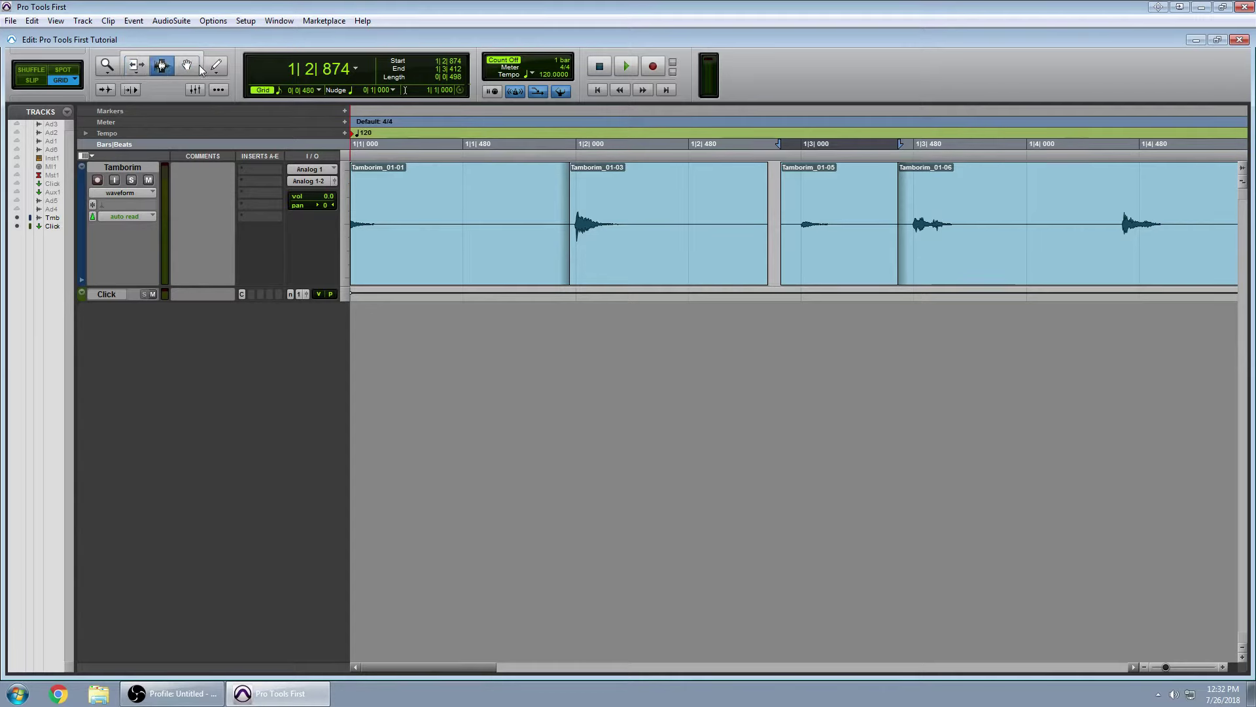
click(186, 65)
click(175, 56)
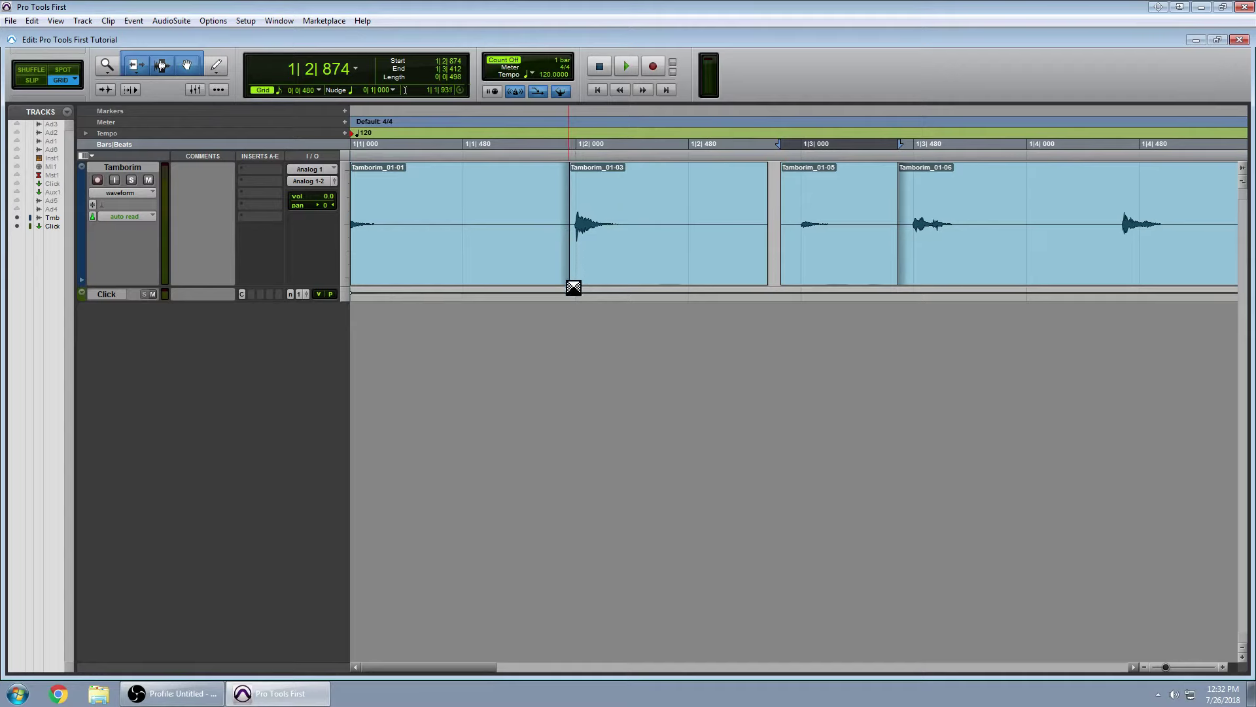
Try a crossfade from 1|1|904 to 1|2|000 between the first and second hits' clips
drag(569, 287, 598, 288)
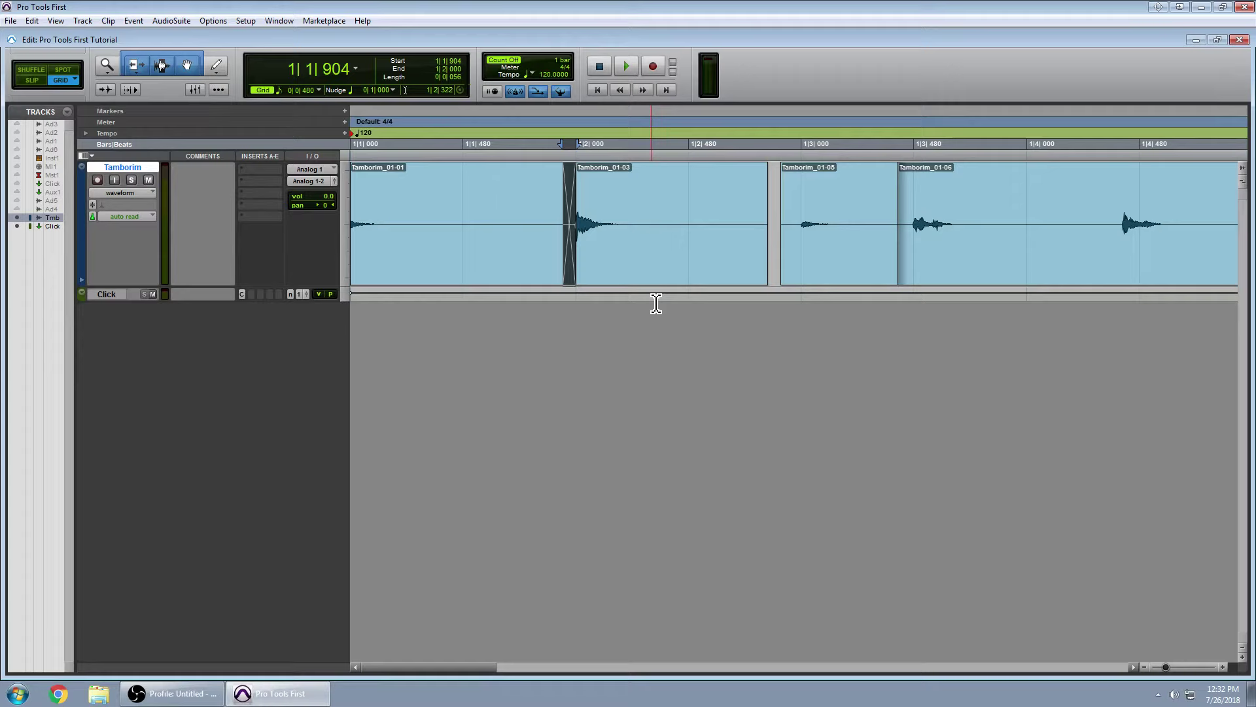
click(595, 279)
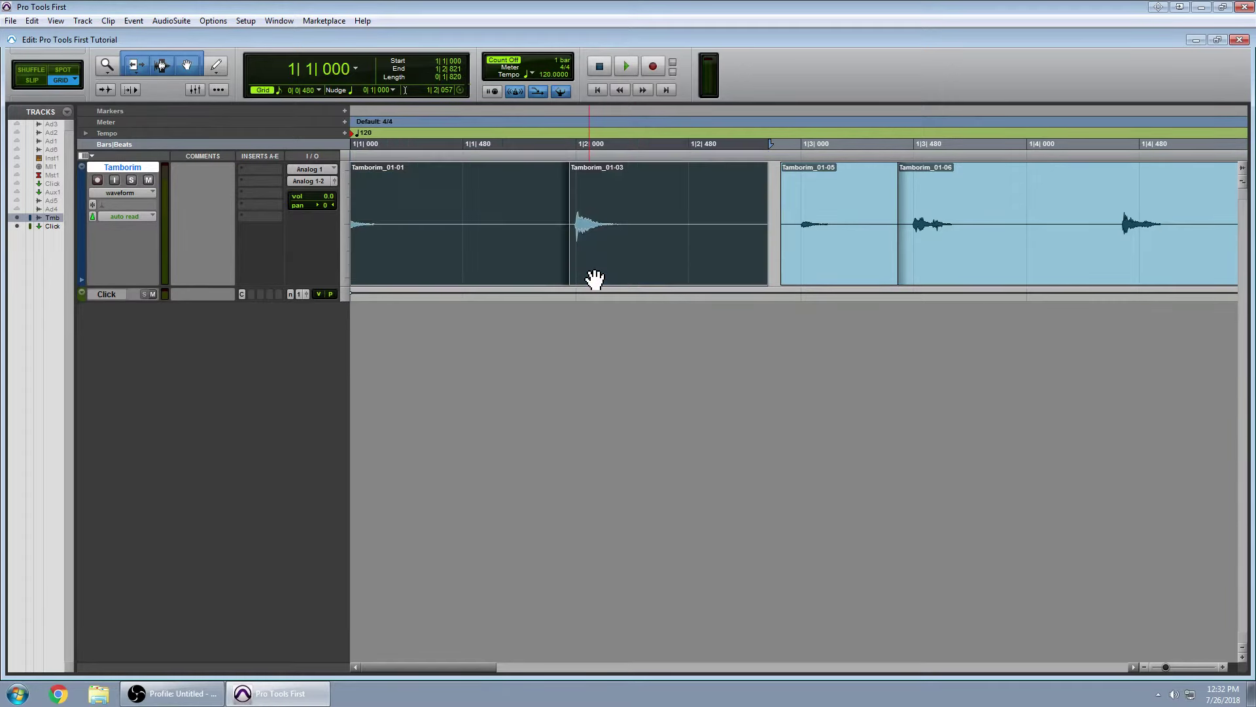
click(774, 213)
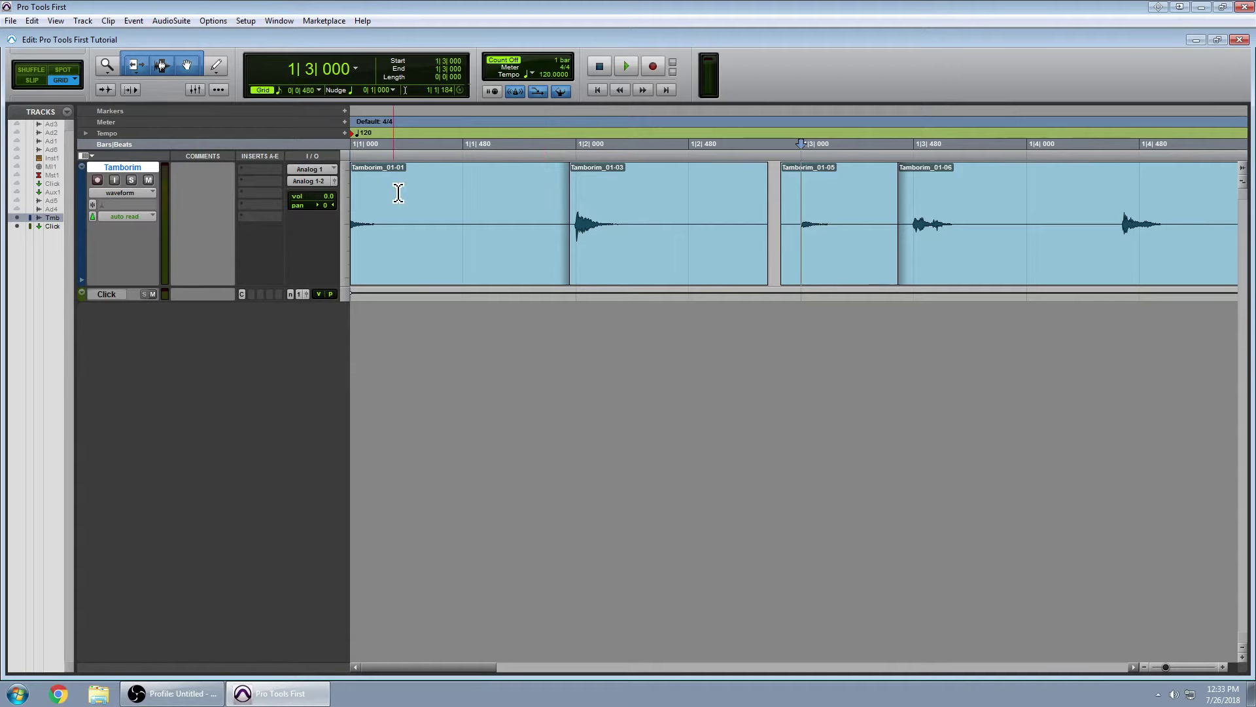
Play the recording from the beginning to hear the edits without fades
key(Return)
key(space)
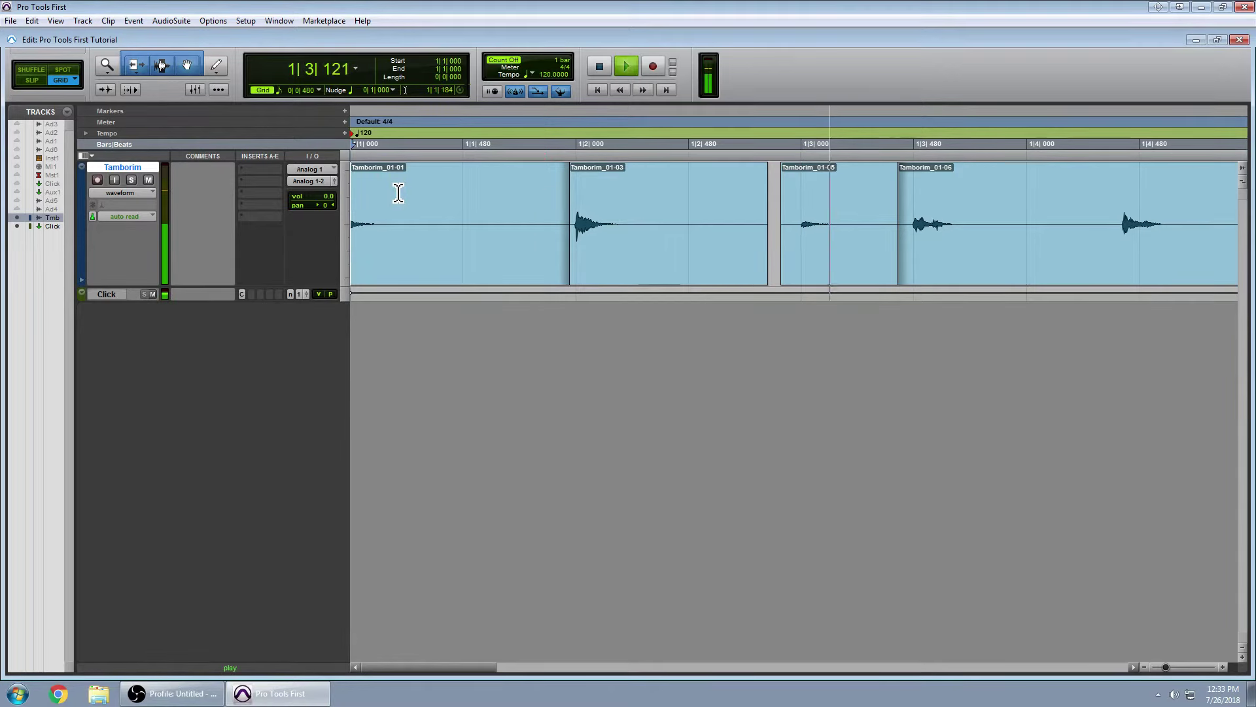
key(space)
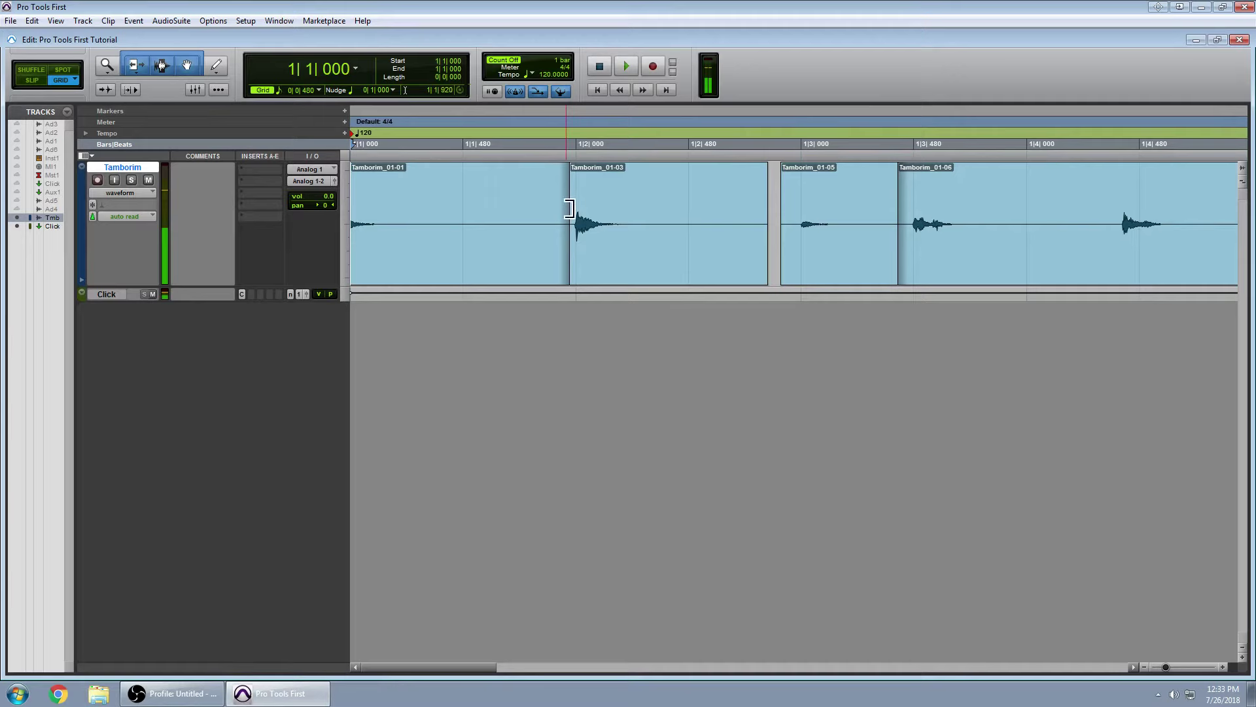
Extend the second hit's clip back to start at 1|1|878 and crossfade it with the first clip from 1|1|855 to 1|1|900
click(578, 224)
key(Delete)
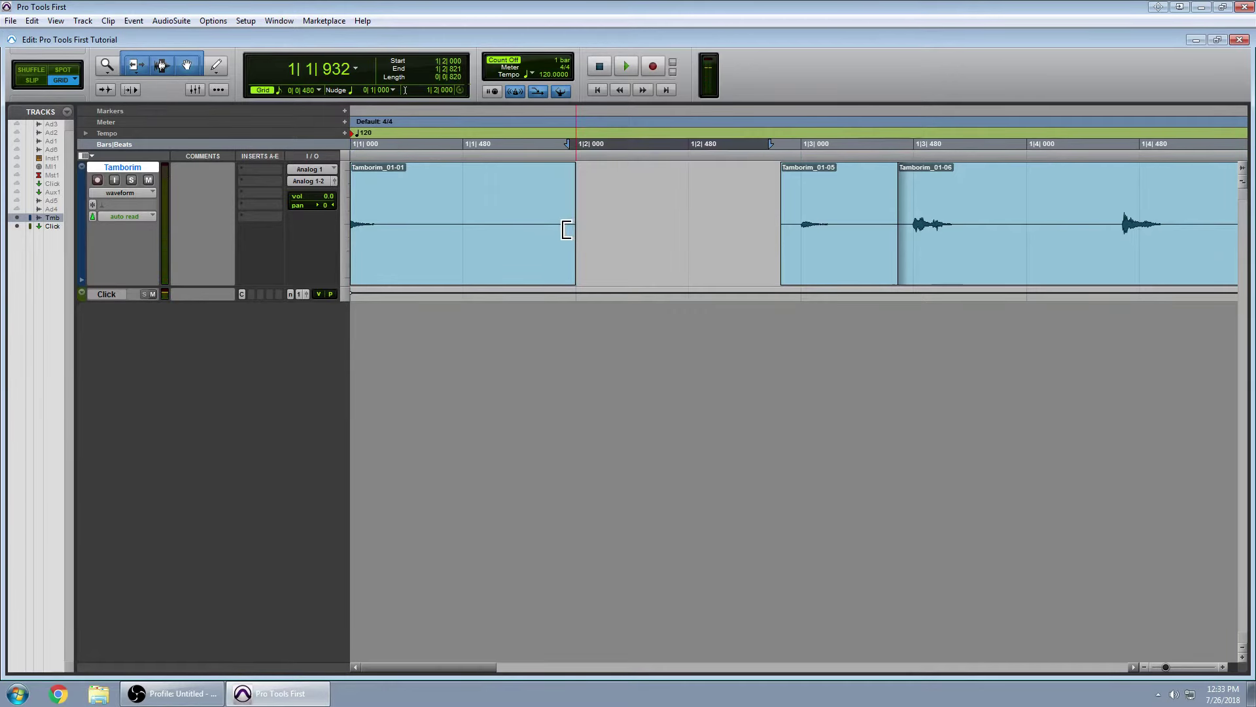
key(ctrl+z)
key(ctrl+z)
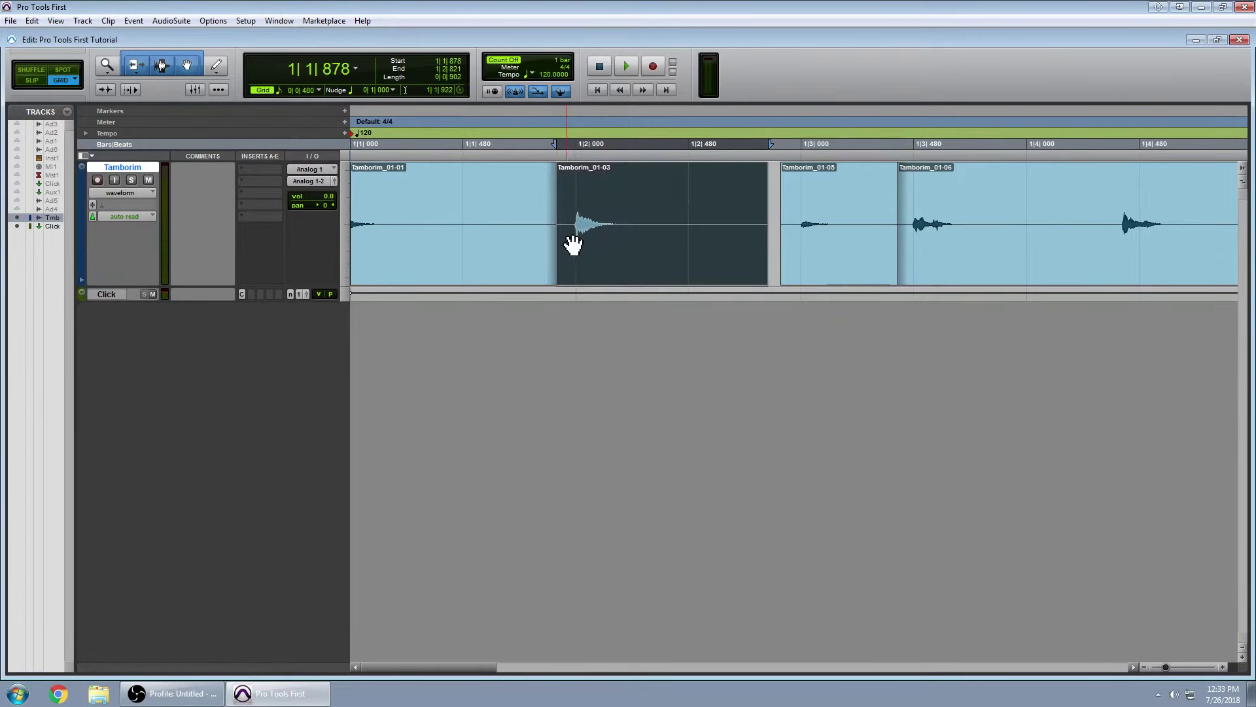
click(565, 287)
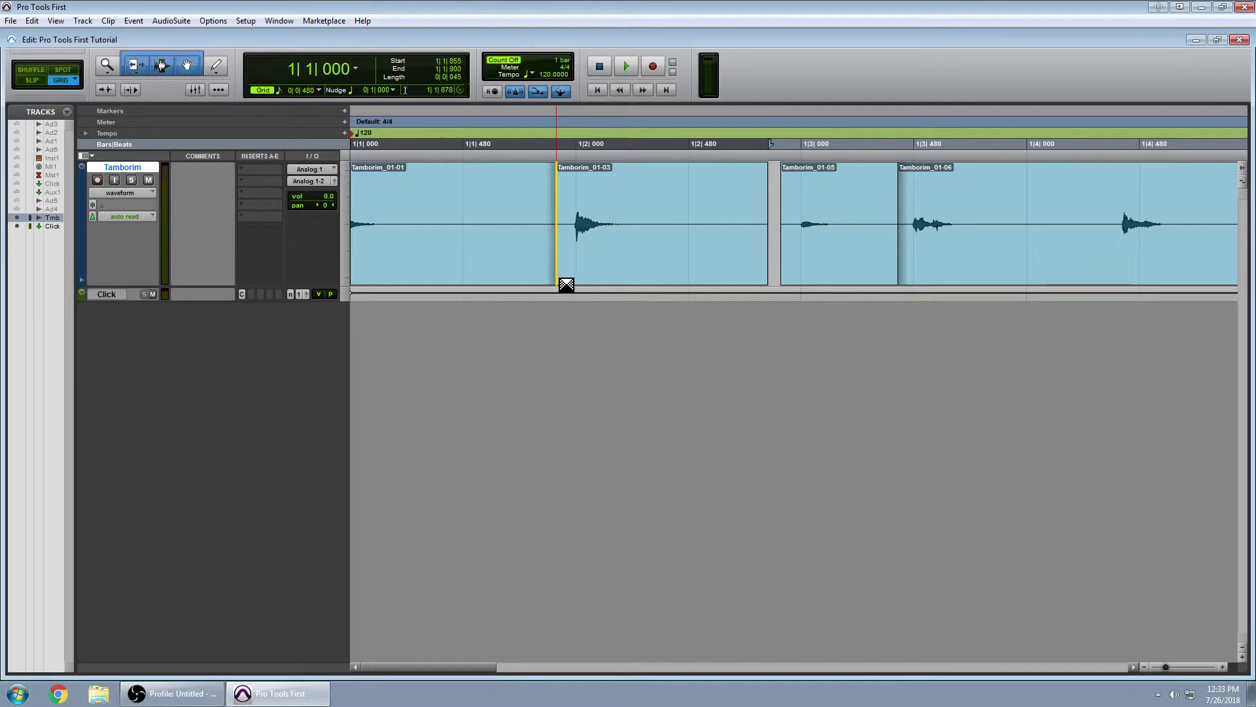
drag(567, 285, 563, 284)
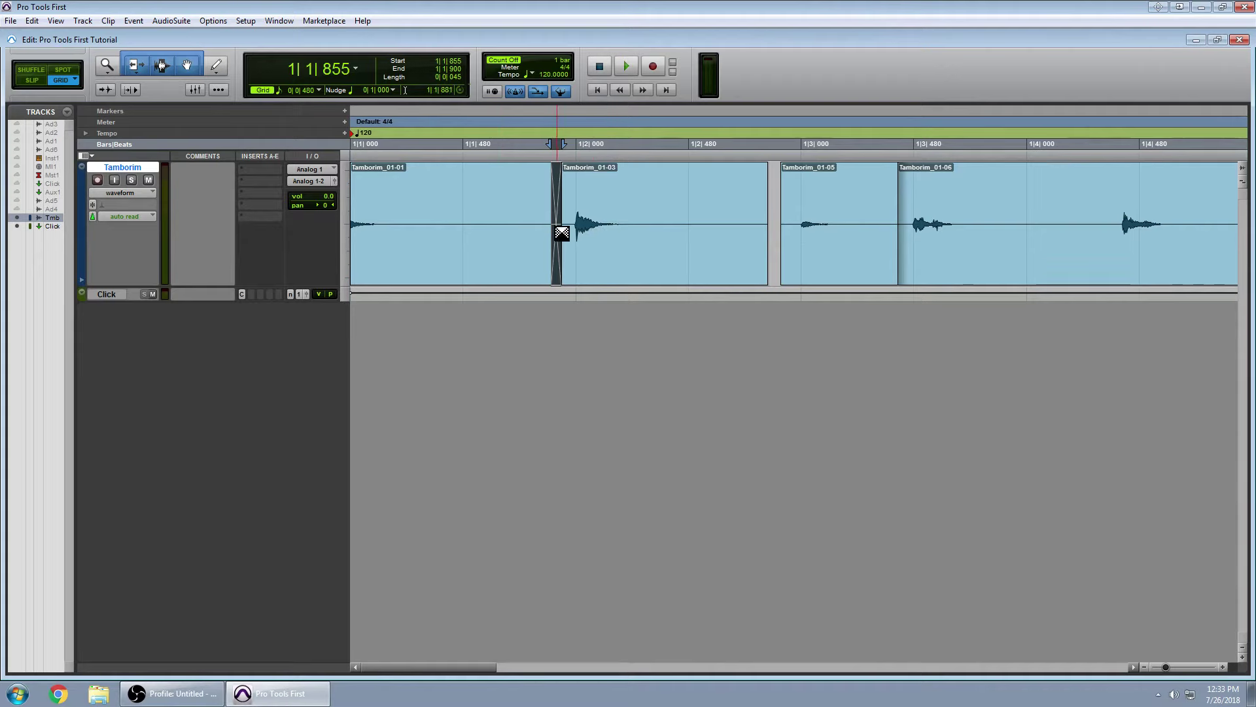
View the available fade shapes and batch fade option for the first crossfade, leaving the settings as they are
right_click(562, 232)
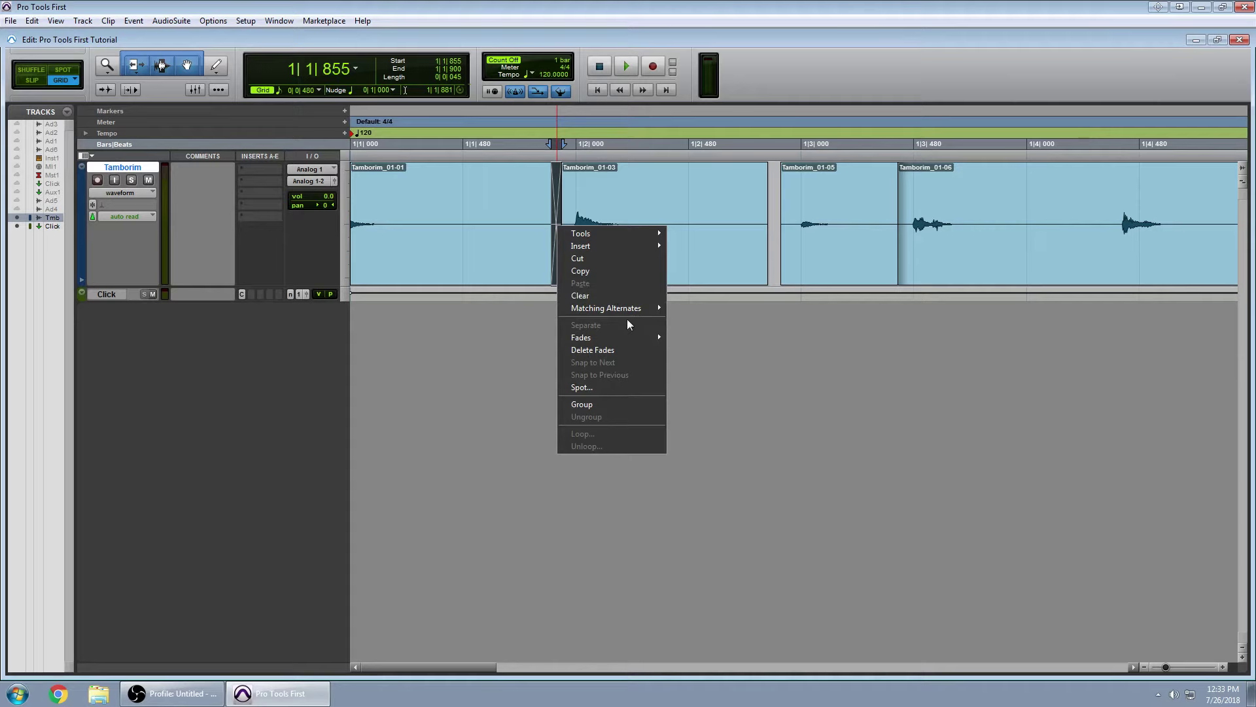
mouse_move(626, 339)
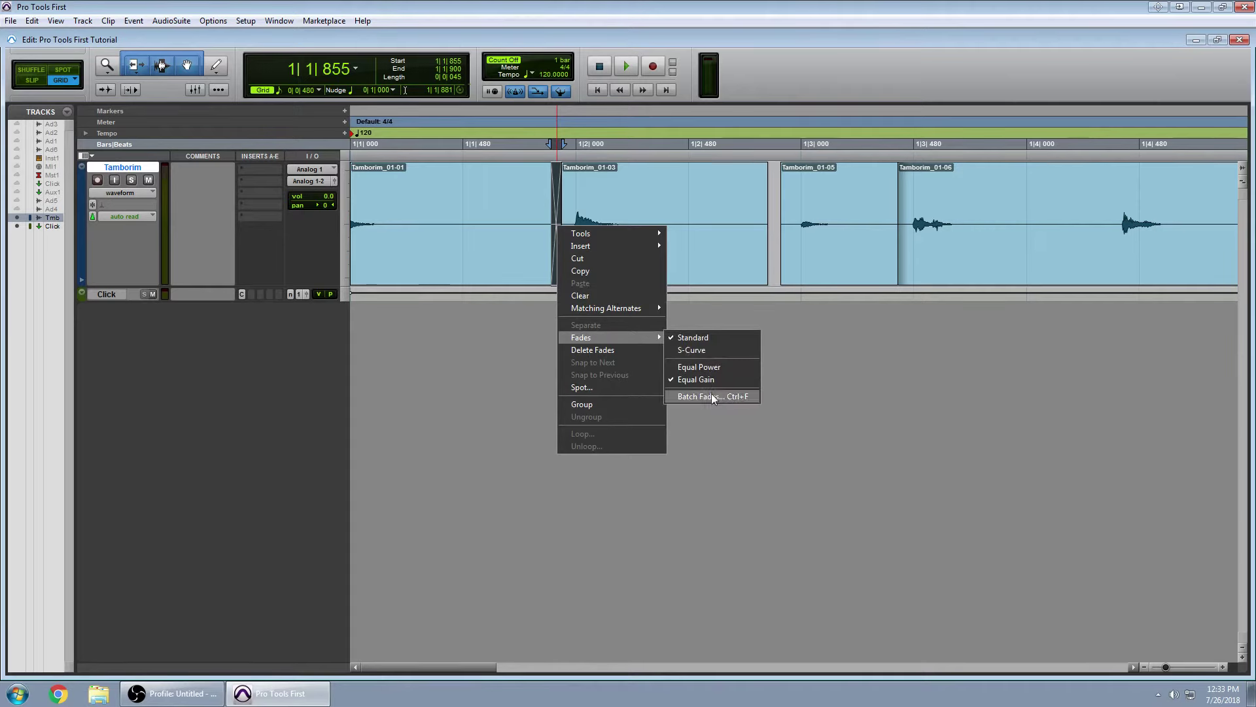
click(818, 365)
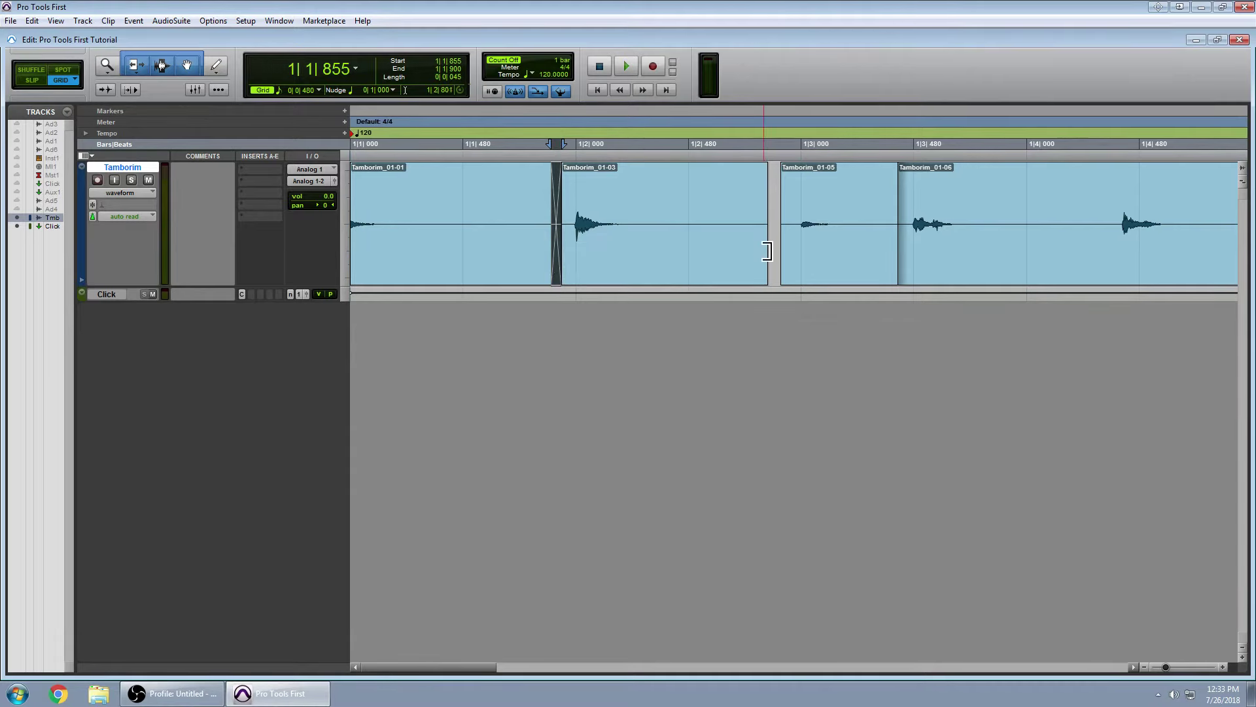
Crossfade both ends of the quiet third hit's clip, closing the gap before it, at 1|2|787 to 1|2|843 and 1|3|387 to 1|3|437
mouse_move(792, 251)
mouse_down()
mouse_move(767, 250)
mouse_move(779, 287)
mouse_up()
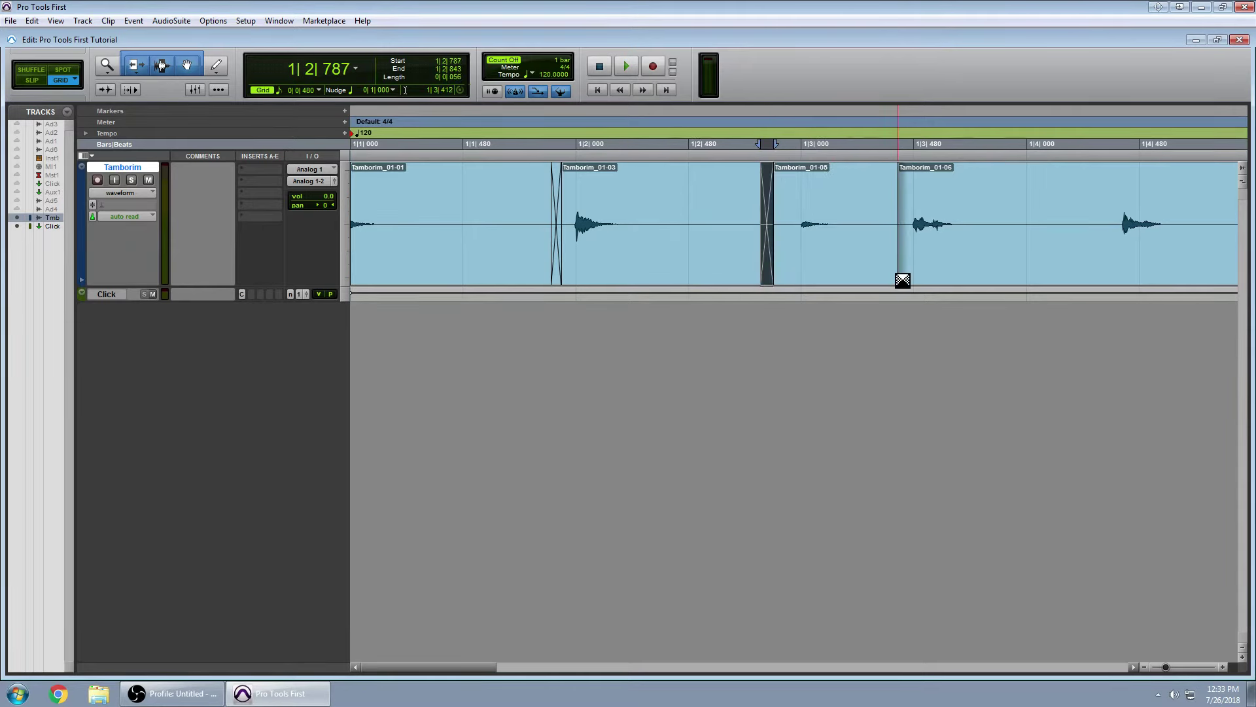
drag(904, 288, 909, 287)
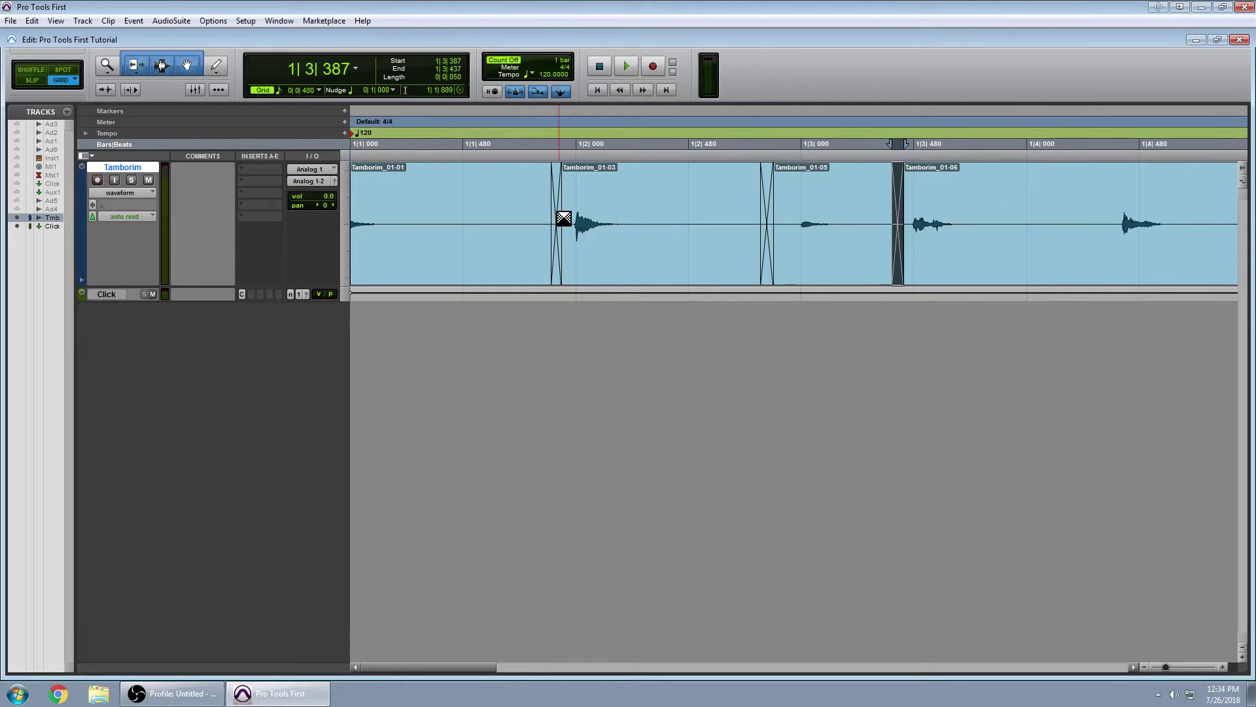
Play the recording from the beginning to check the three crossfades
key(Return)
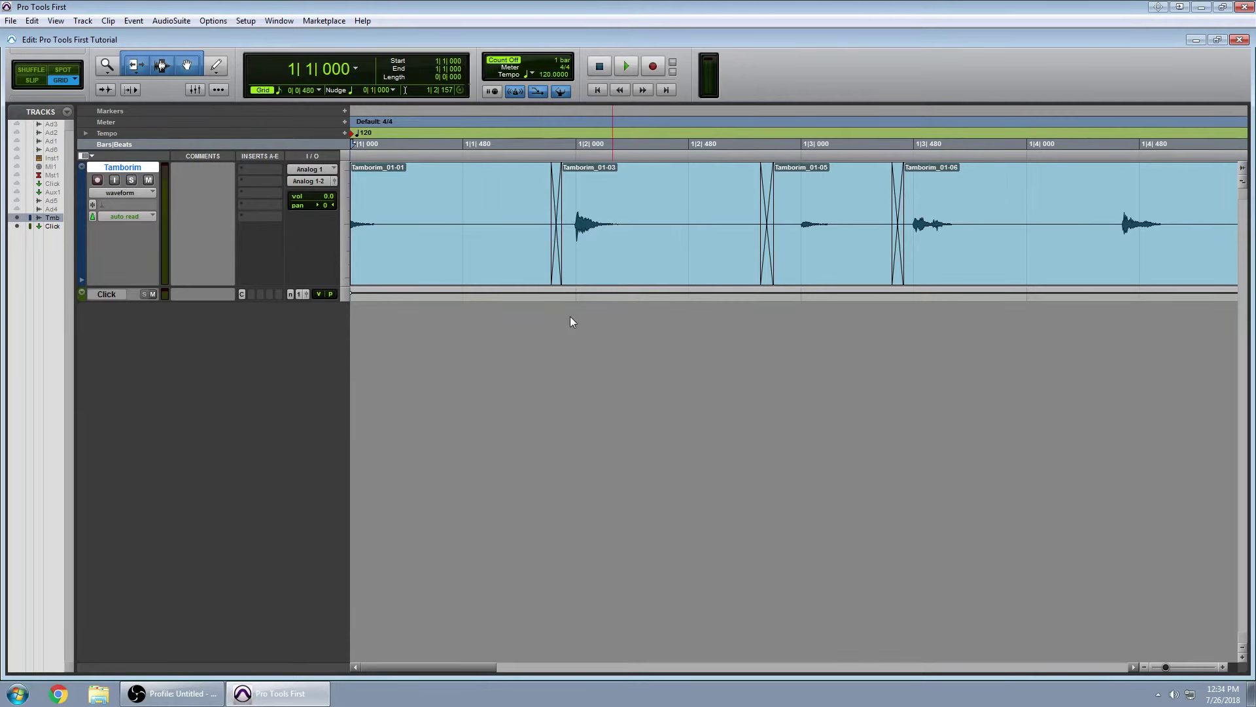
key(space)
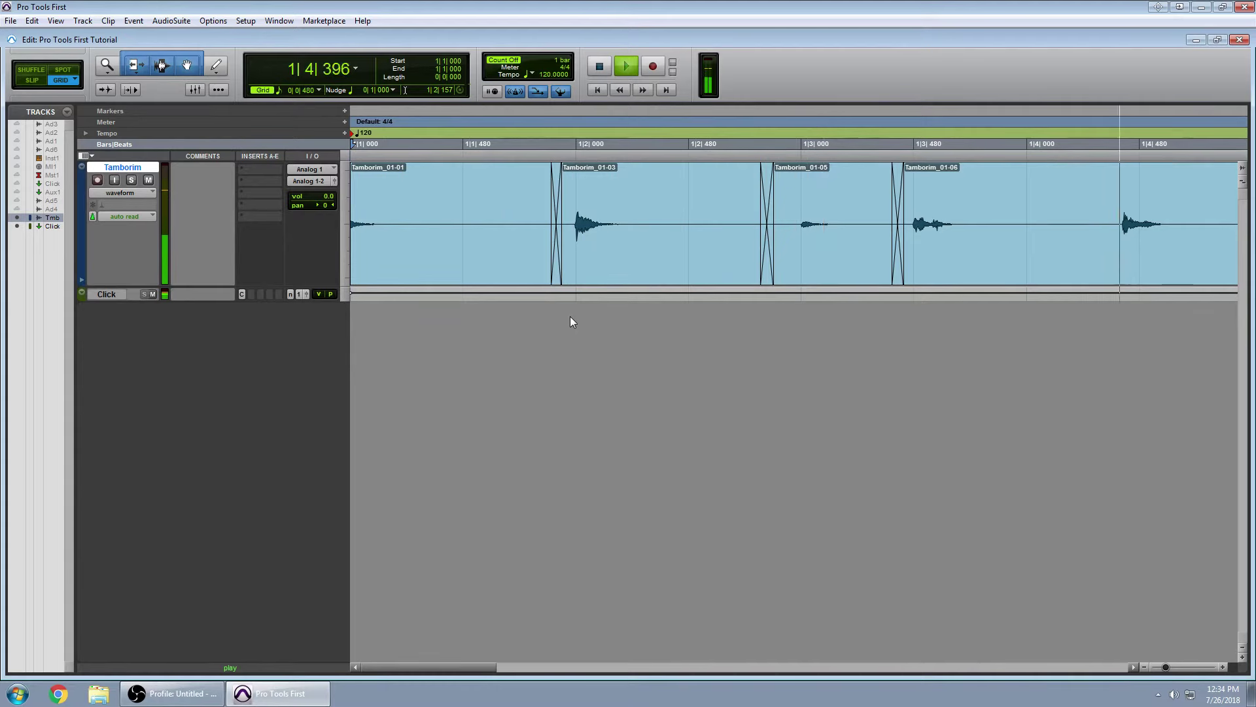
key(space)
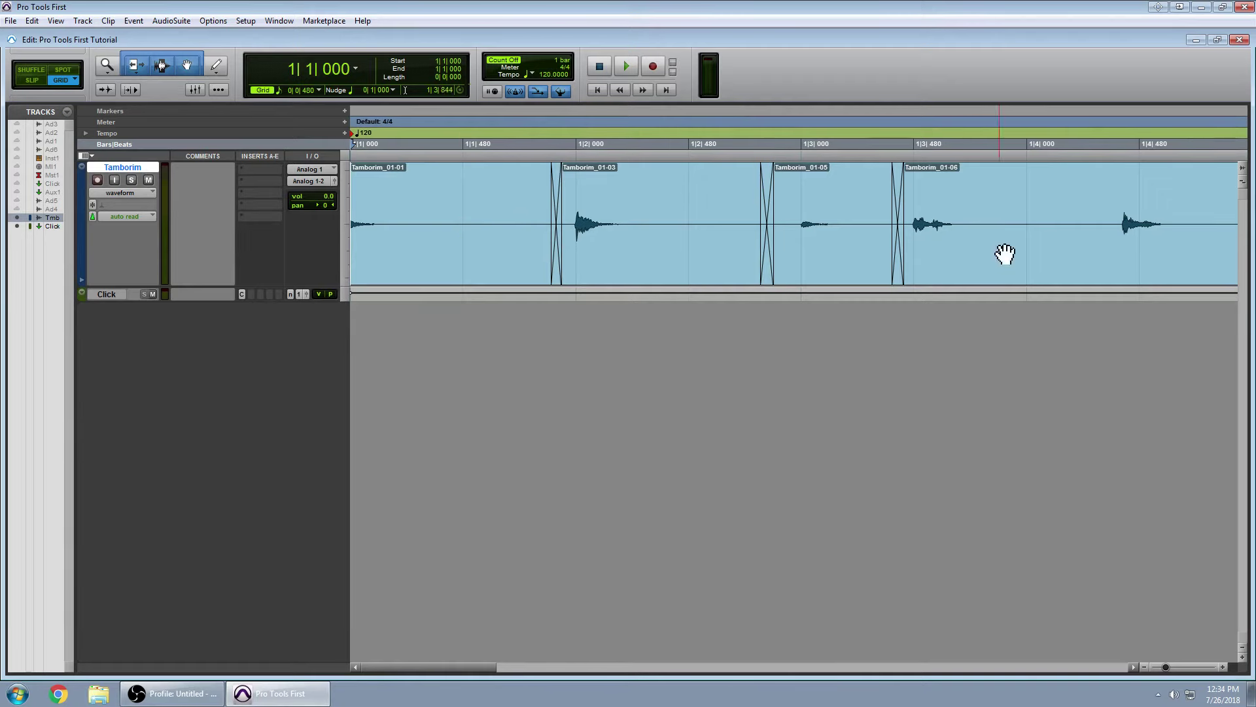
Separate the clip after the fourth hit at 1|4|000
click(1053, 188)
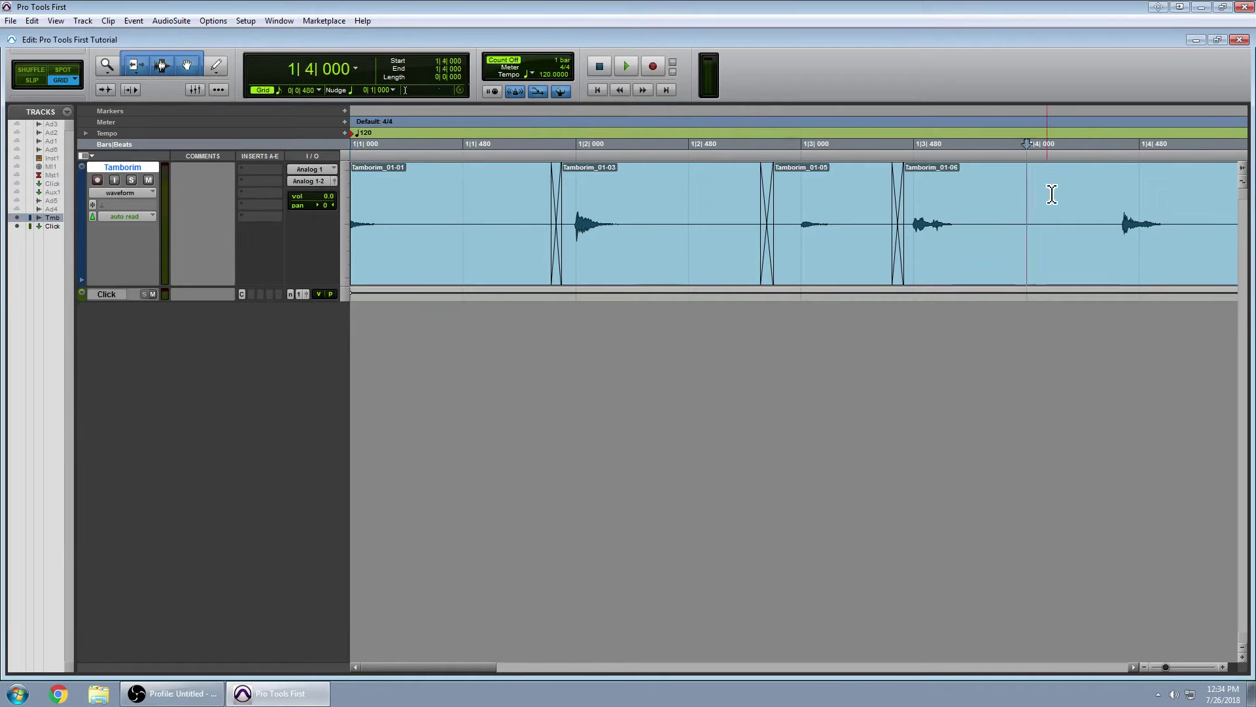
key(ctrl+e)
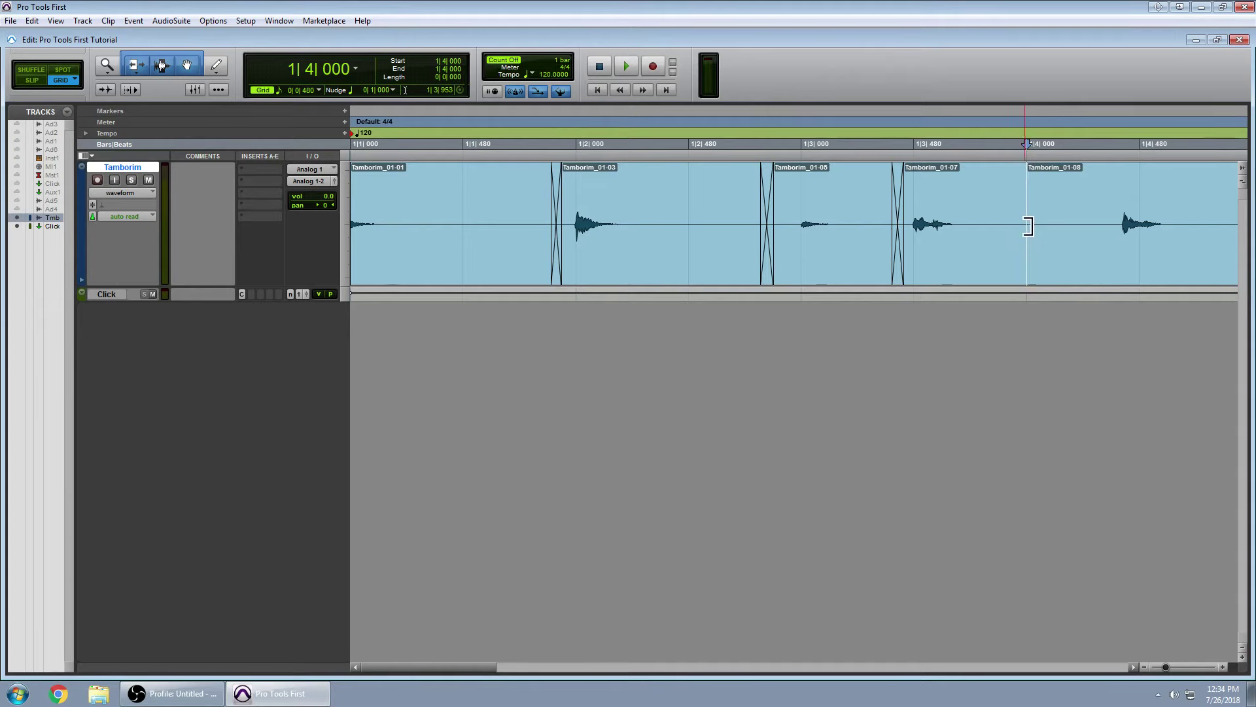
double_click(991, 229)
key(Delete)
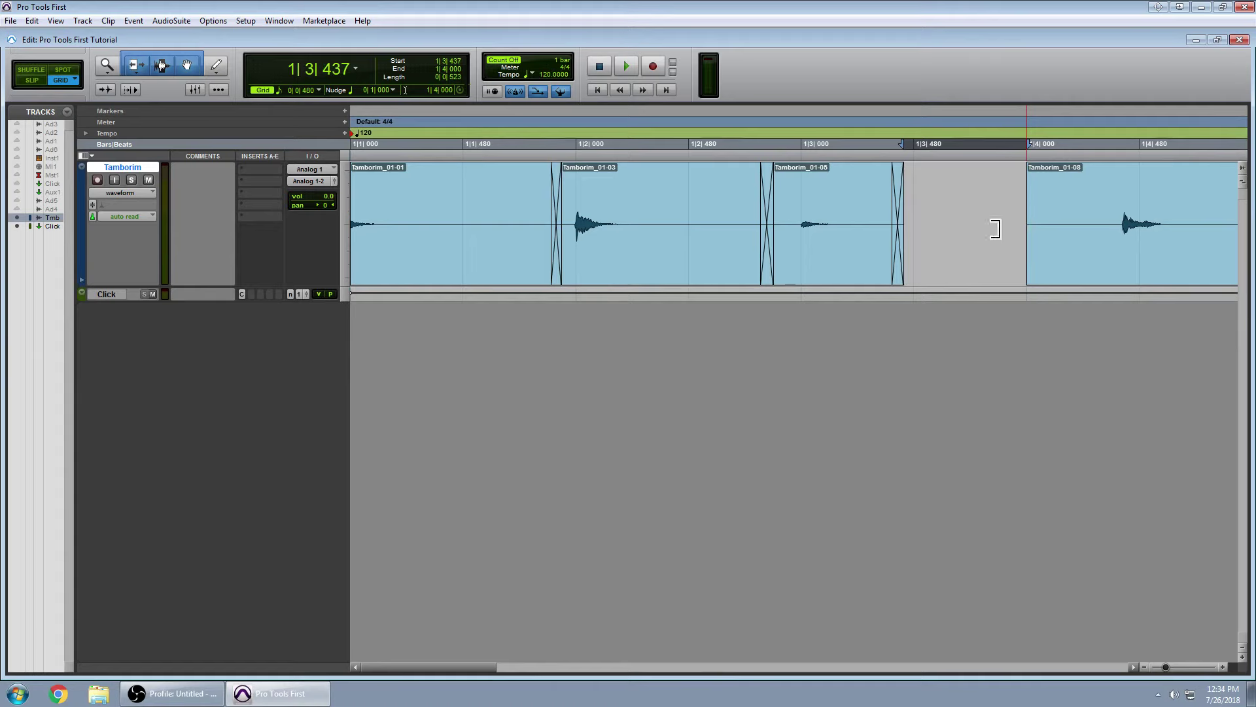
drag(996, 229, 1046, 229)
key(ctrl+z)
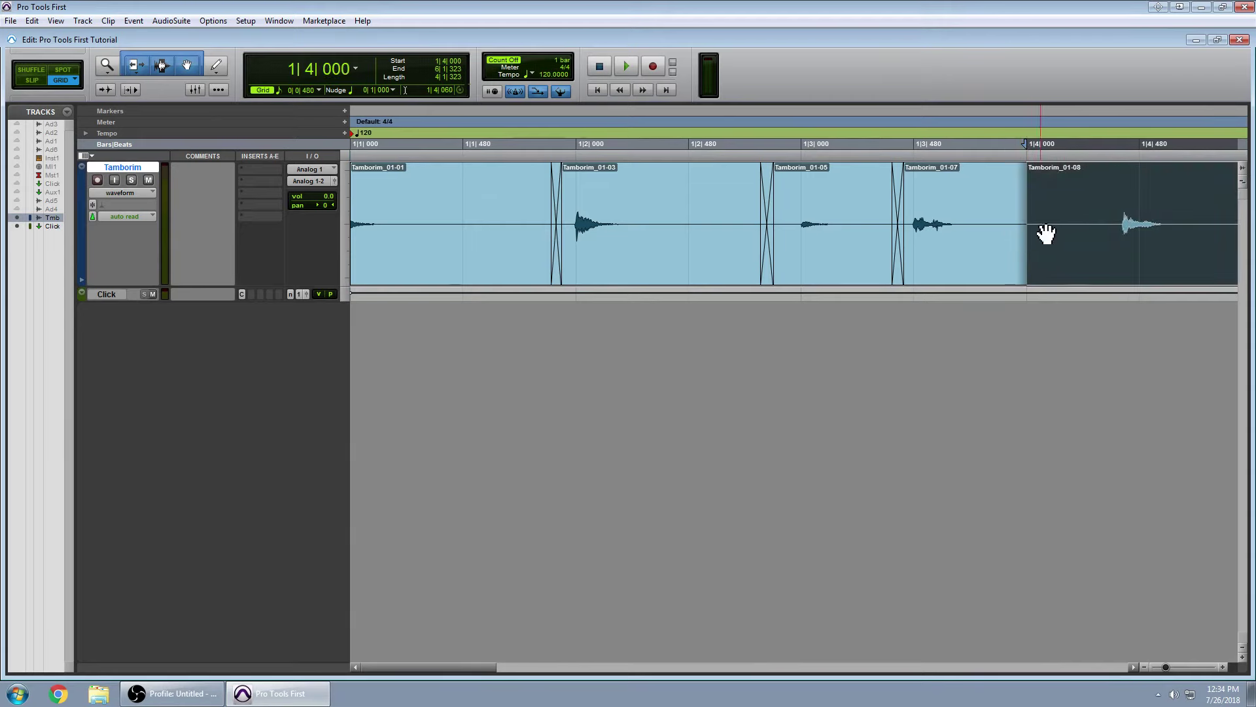
Separate the last clip at 1|4|129 and remove the silent piece between 1|4|000 and 1|4|129 to leave a gap
click(1059, 165)
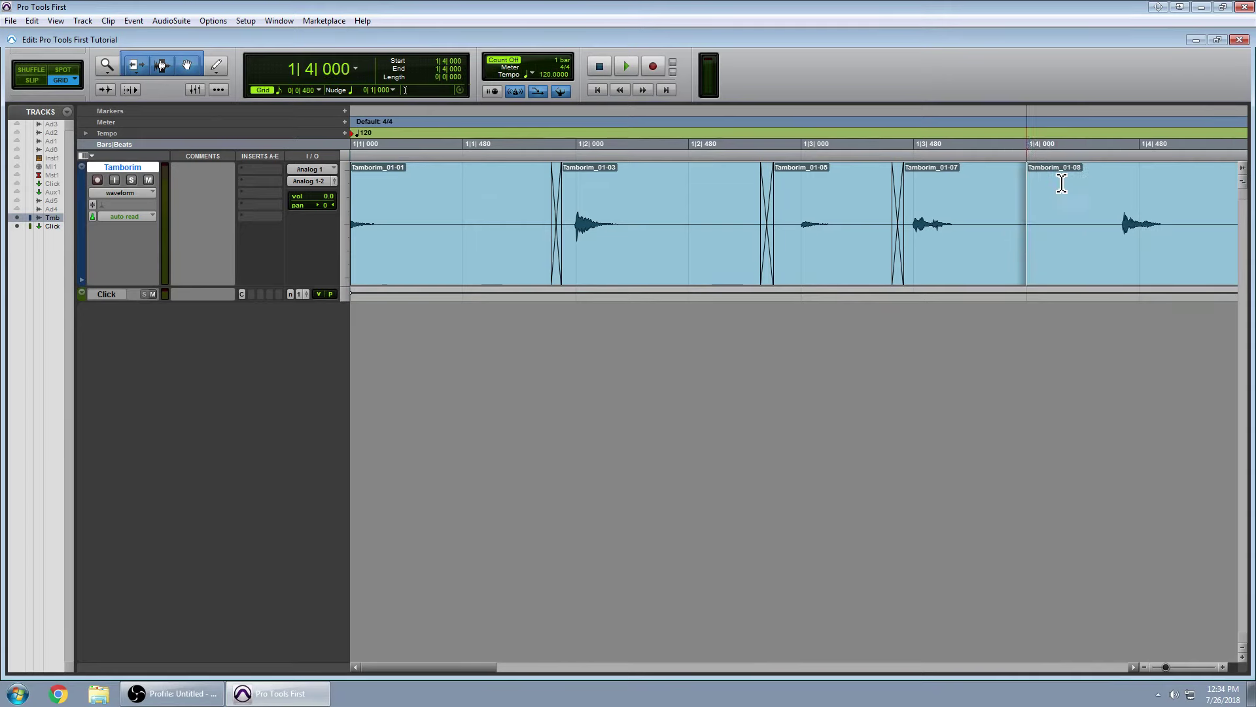
drag(1058, 161, 1067, 159)
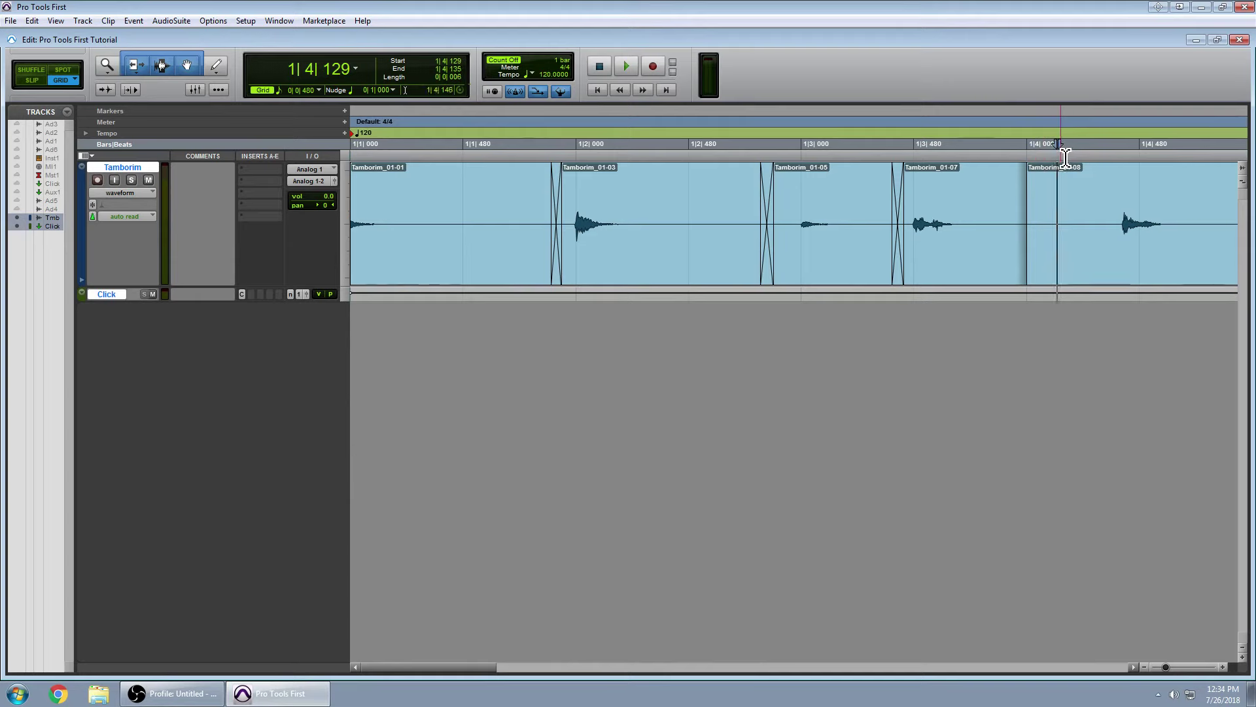
key(ctrl+e)
click(1027, 208)
click(1048, 265)
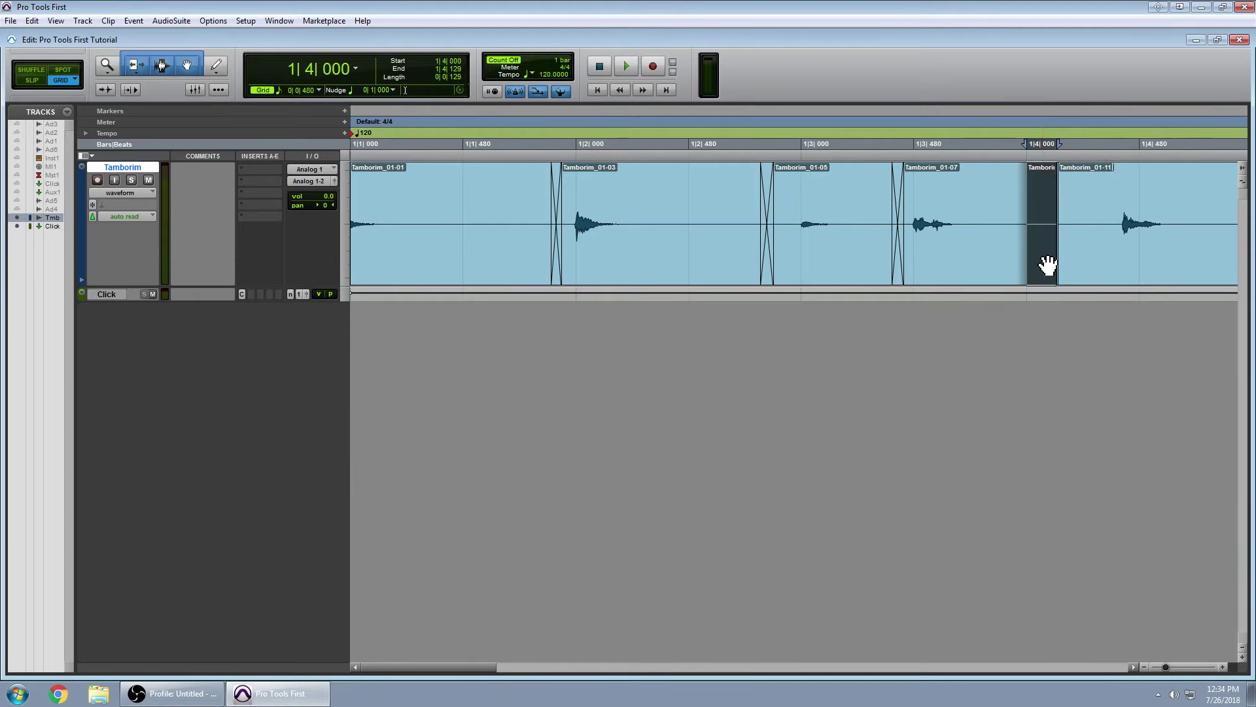
key(ctrl+z)
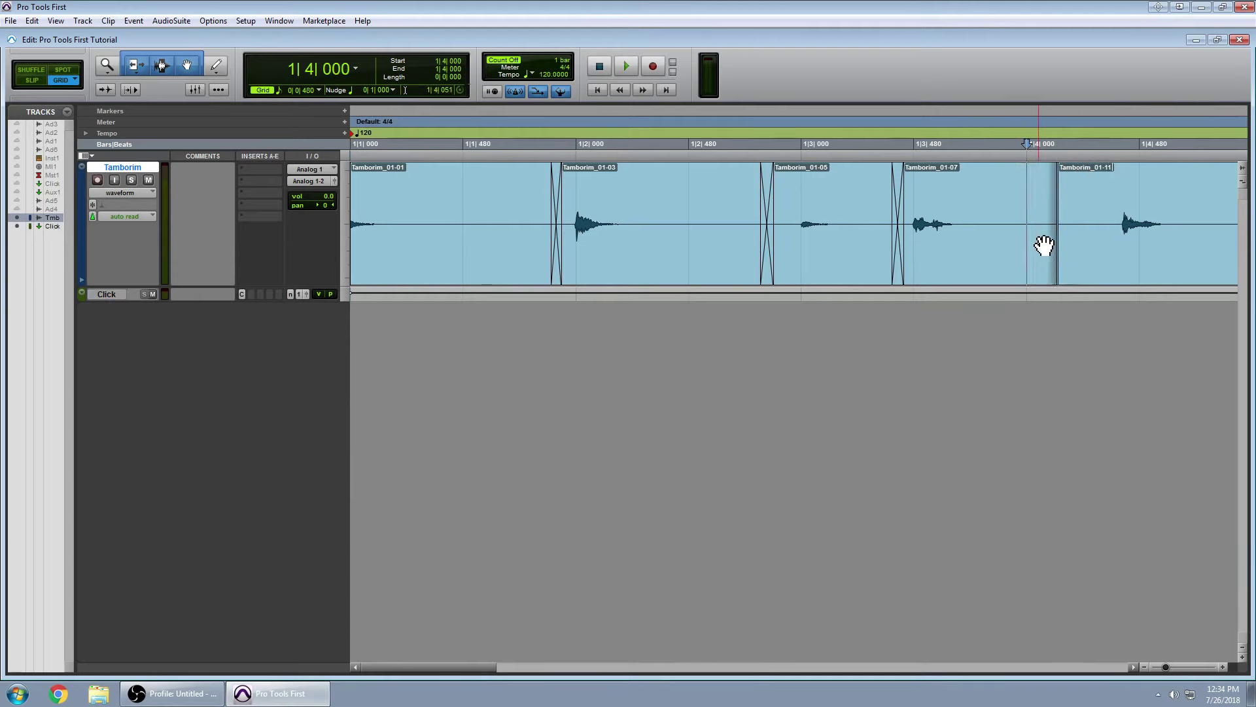
drag(1059, 236, 1019, 239)
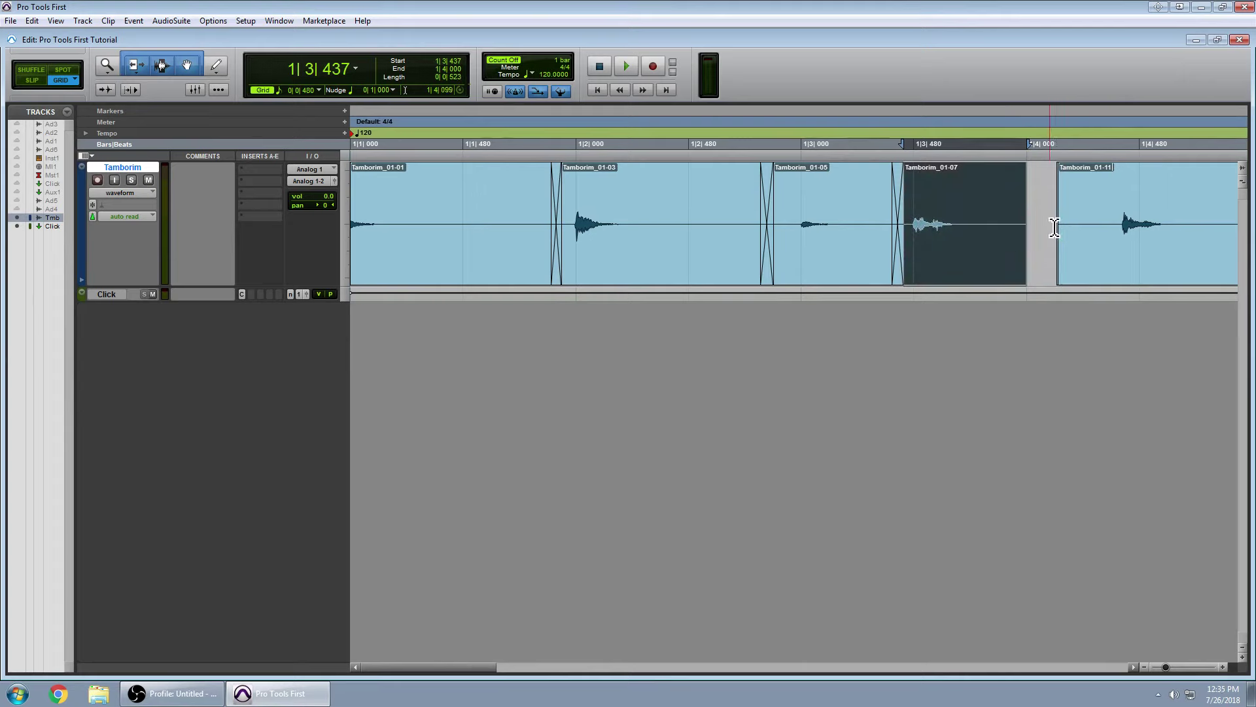
click(1041, 229)
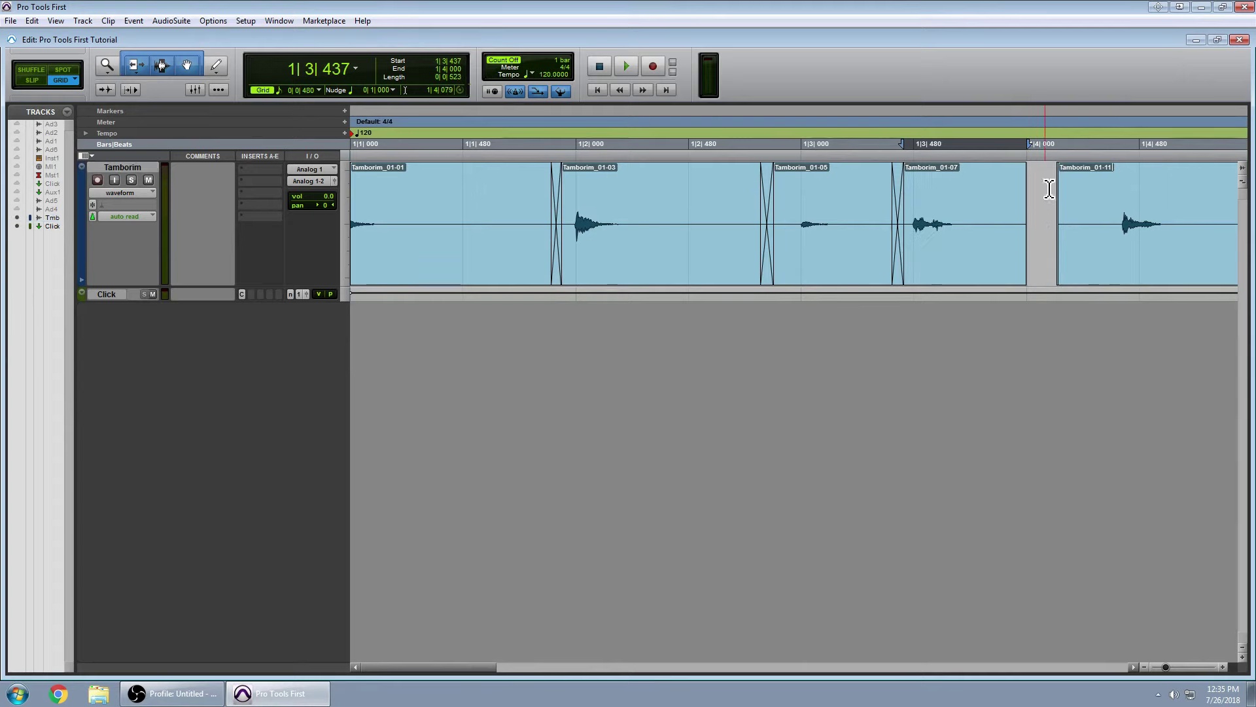
Add a fade-out from 1|3|903 to 1|4|000 at the end of the fourth hit's clip
click(1030, 174)
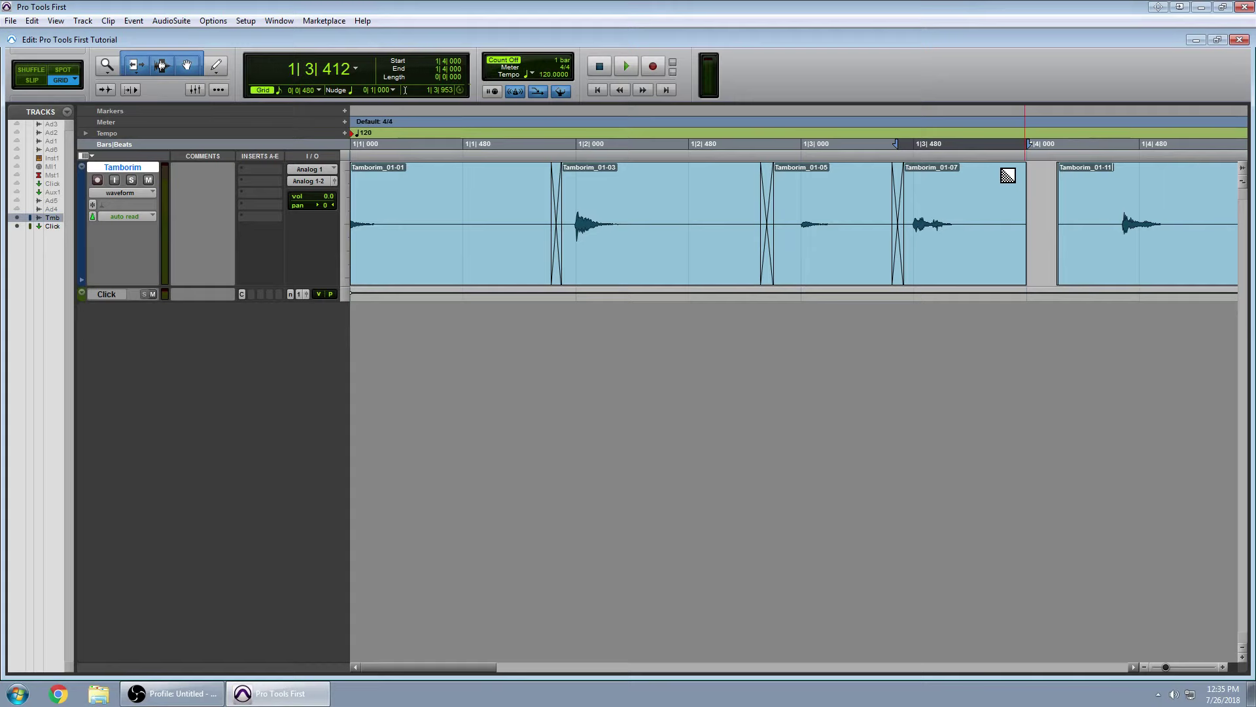
drag(1006, 174, 1019, 176)
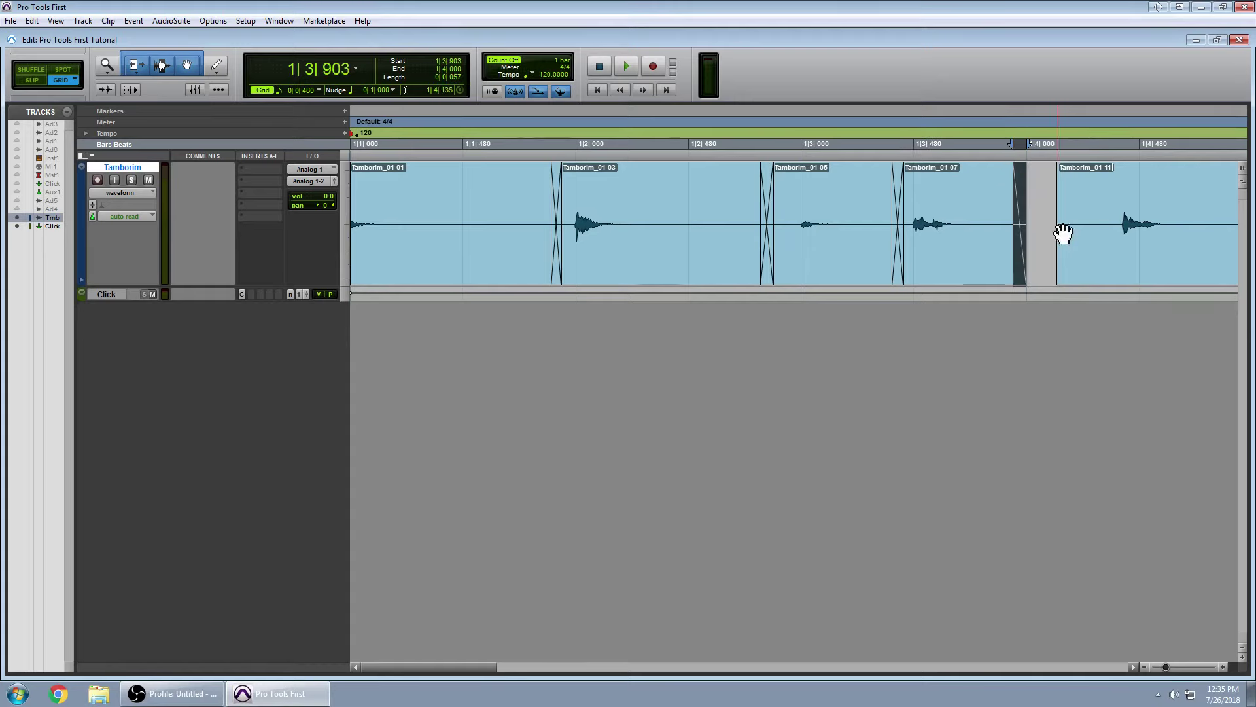
click(1050, 206)
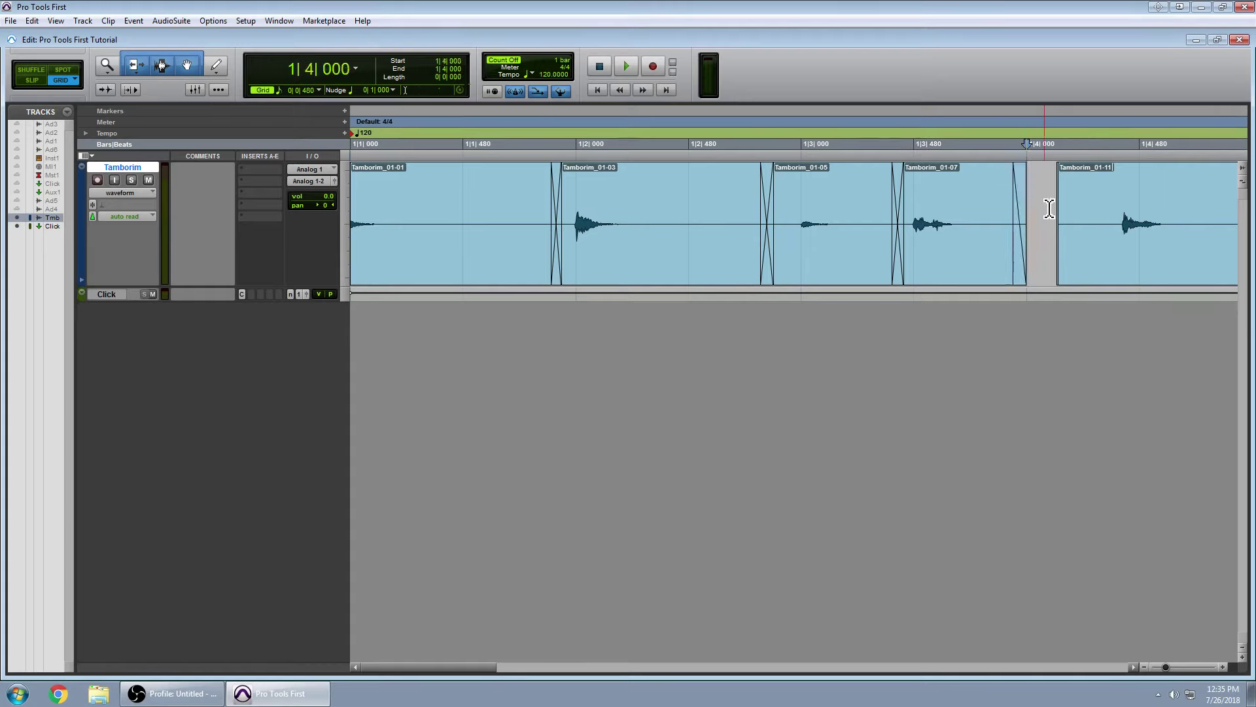
click(915, 211)
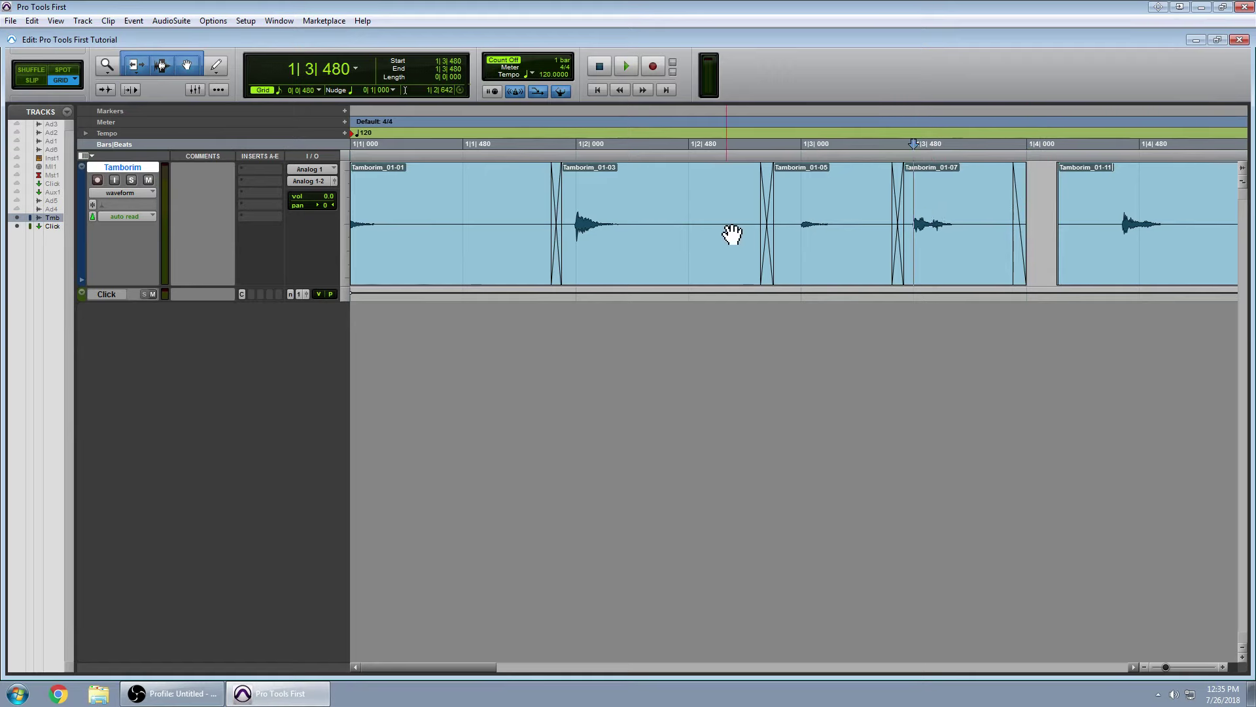
Play the recording from the beginning to check the fade-out before the gap
key(Return)
key(space)
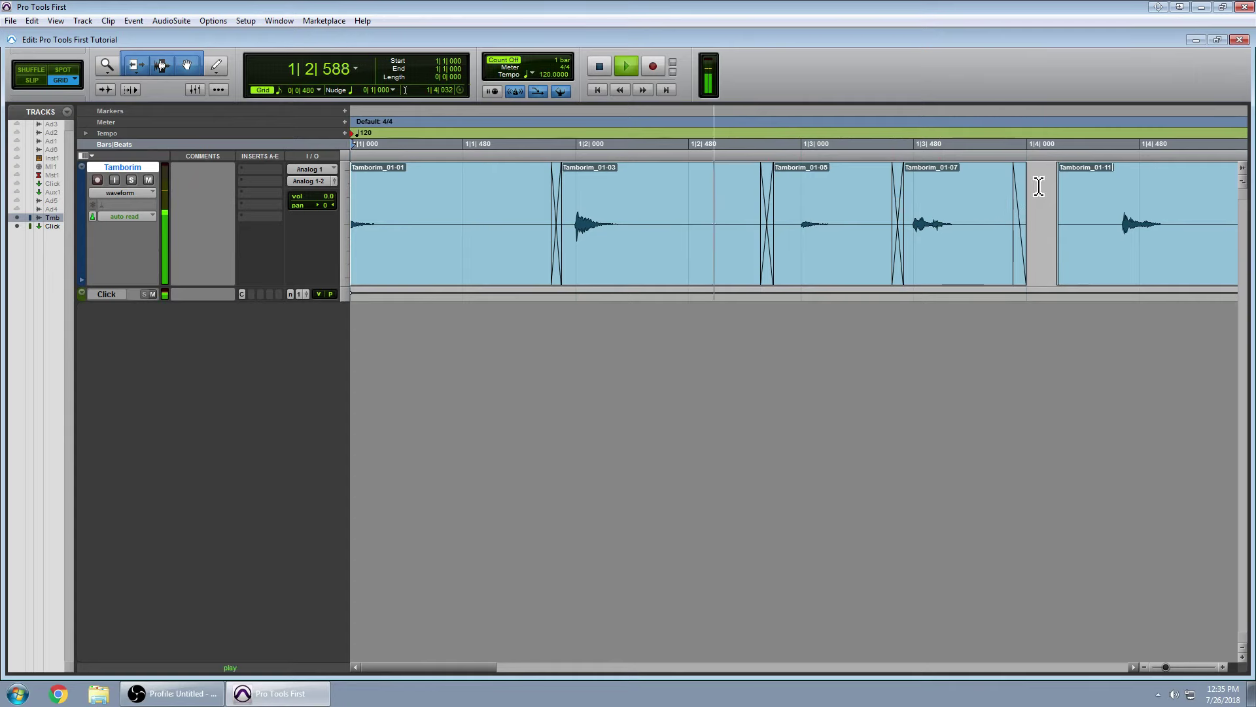
key(space)
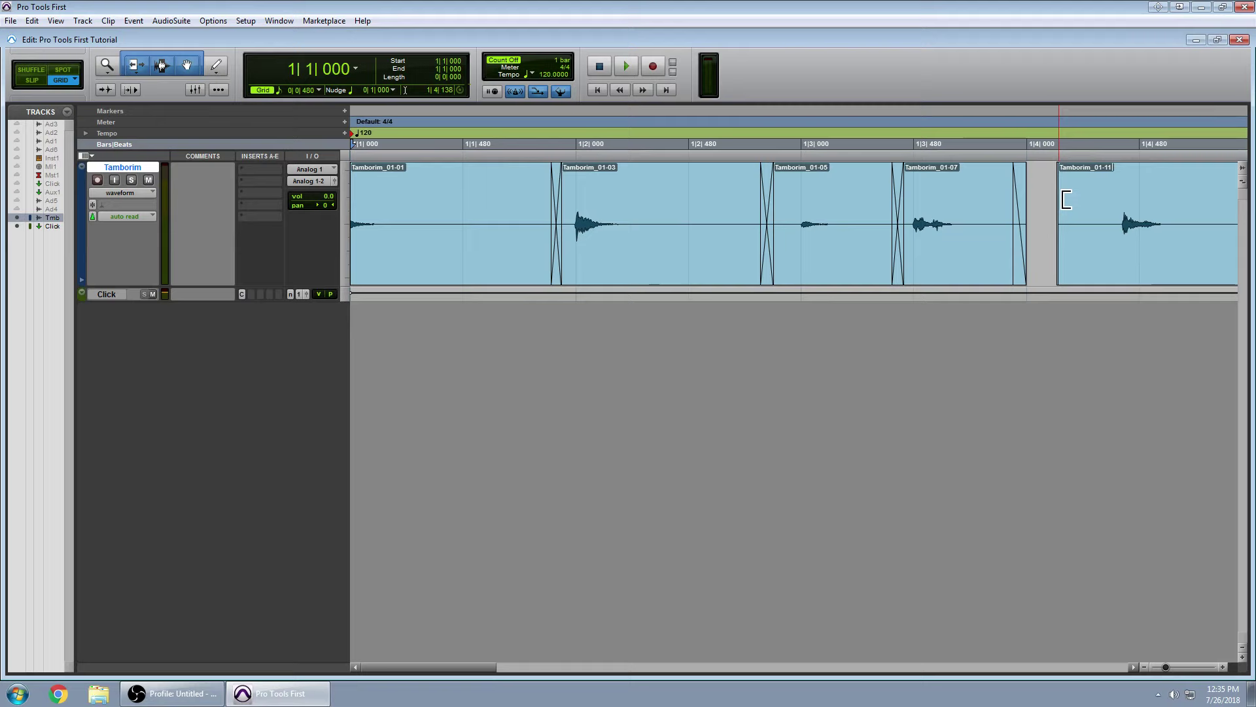
Extend the last clip back to start at 1|4|118 and add a short fade-in at its beginning
mouse_move(1067, 216)
mouse_down()
mouse_move(1029, 226)
mouse_move(1058, 222)
mouse_up()
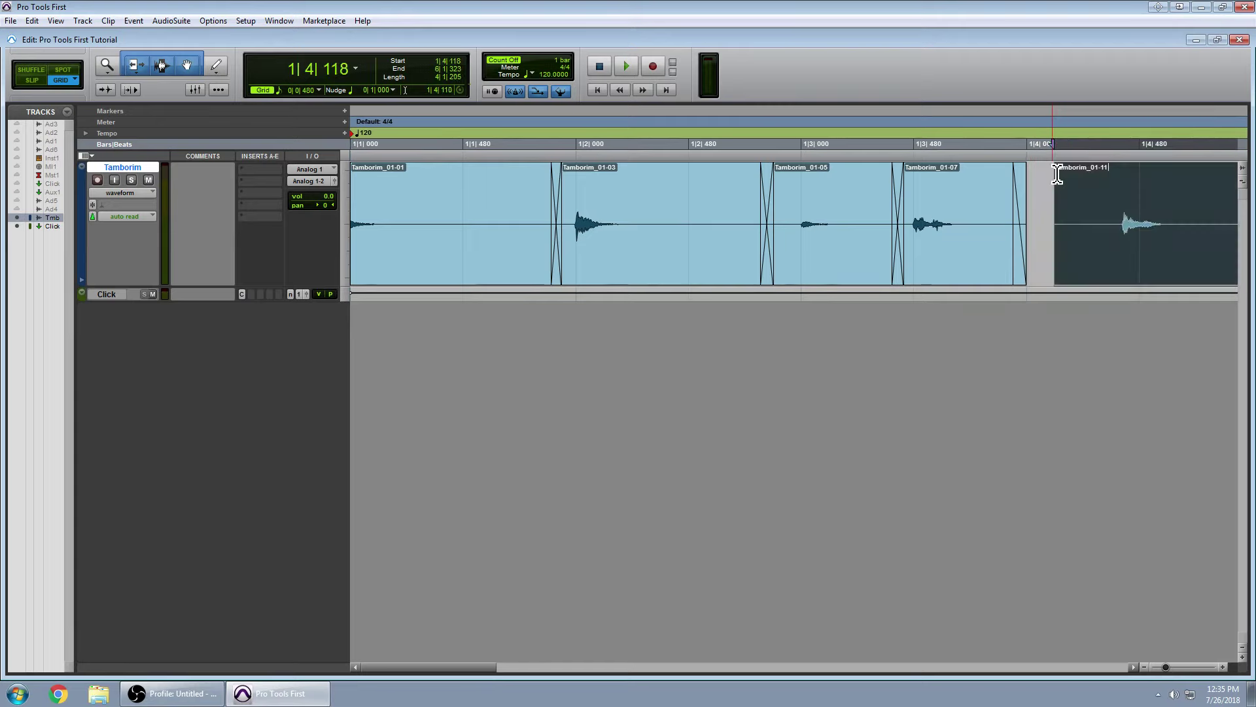
mouse_move(1063, 176)
mouse_down()
mouse_move(1079, 180)
mouse_move(1070, 175)
mouse_up()
Play the recording from 1|3|000 and again from 1|2|000 to check the fades around the gap
click(808, 205)
key(space)
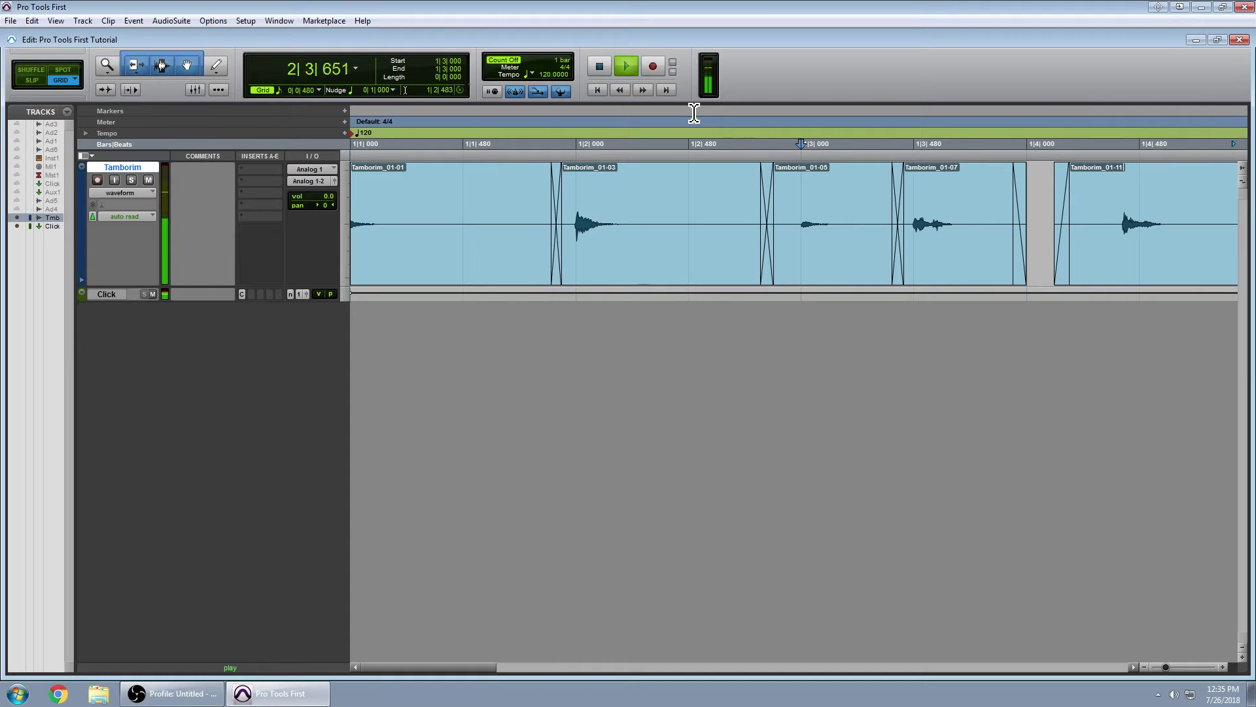
click(599, 68)
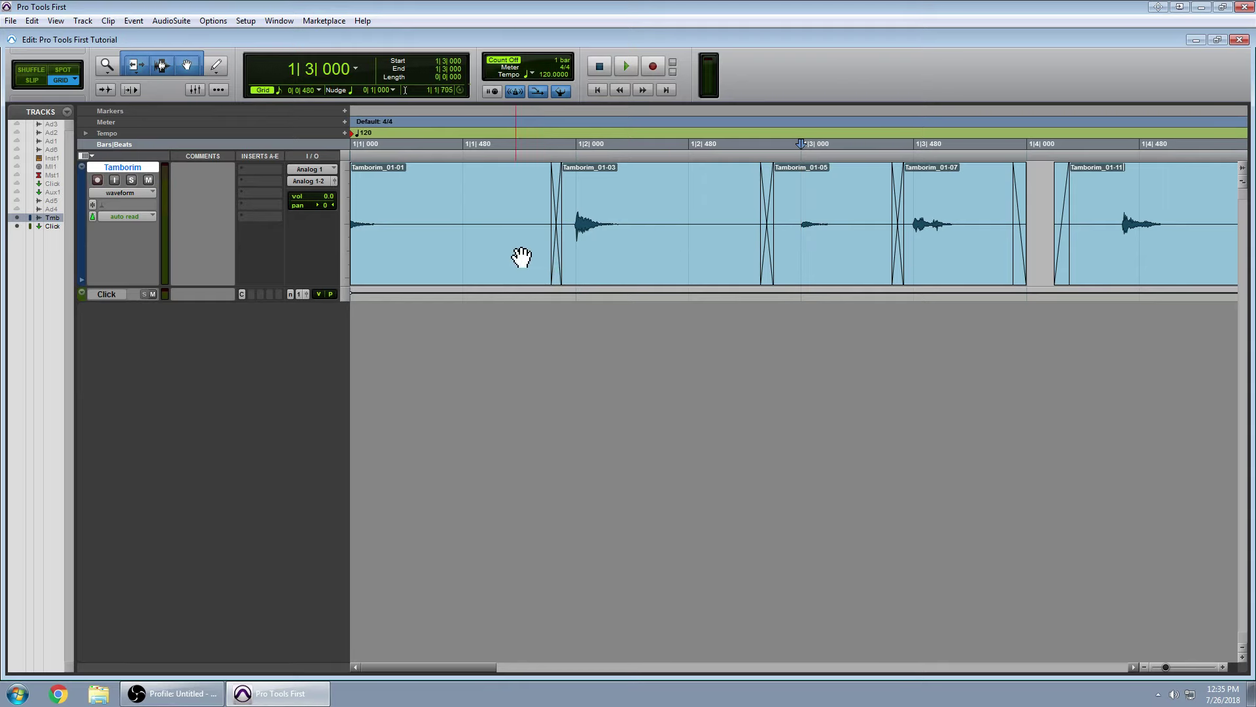
click(584, 221)
key(space)
key(space)
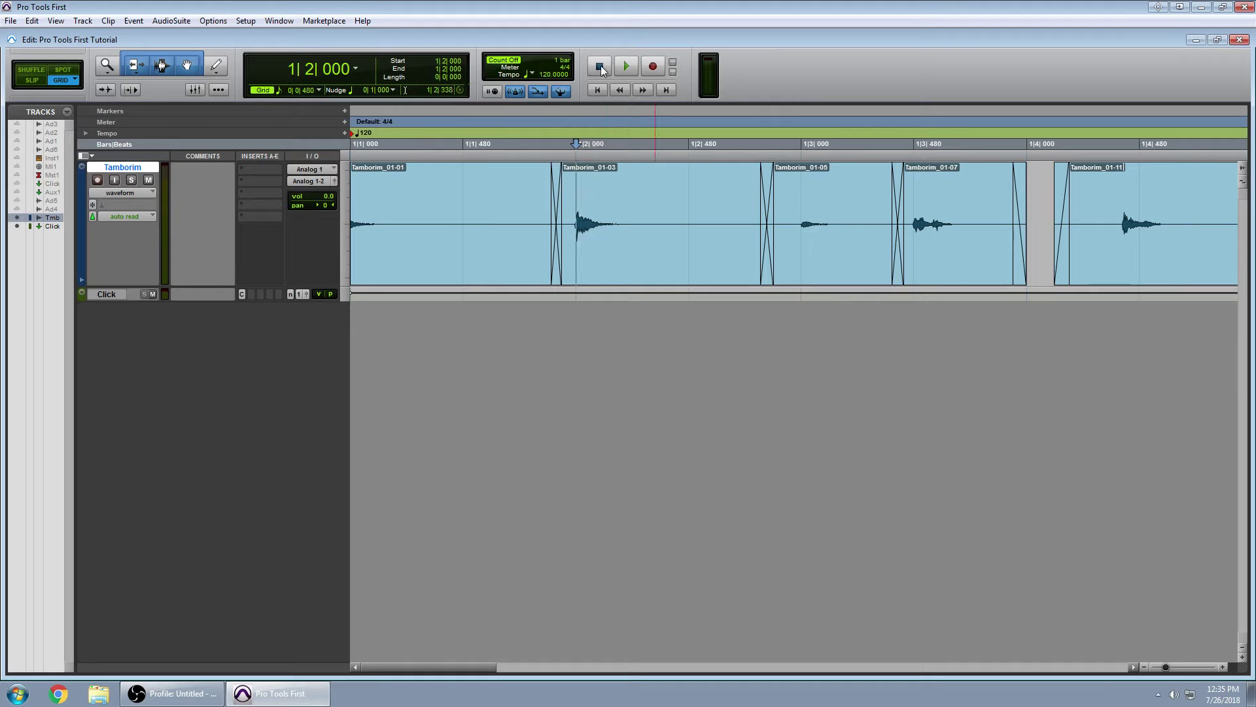